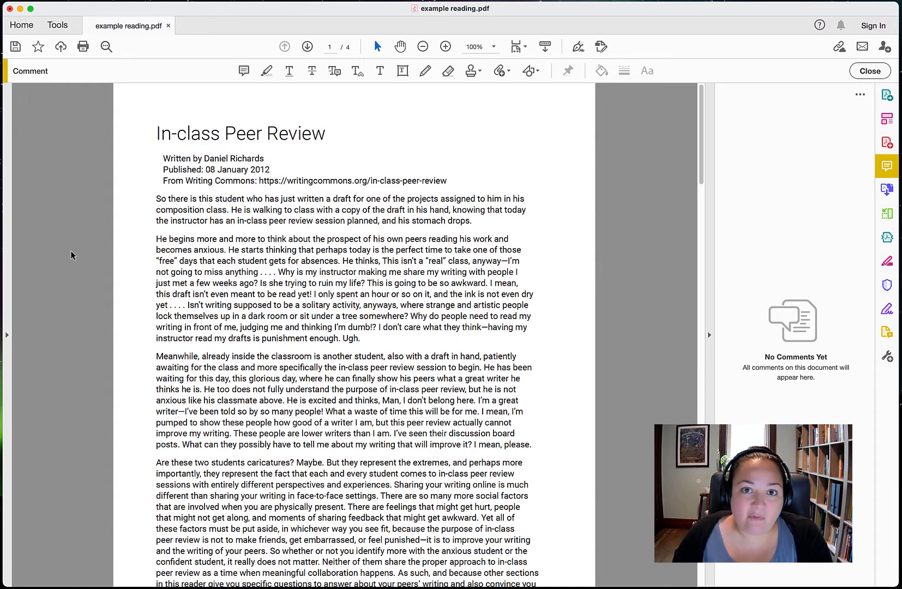
- Hide and show the comments pane, and close and reopen the Comment tools
left_click(707, 176)
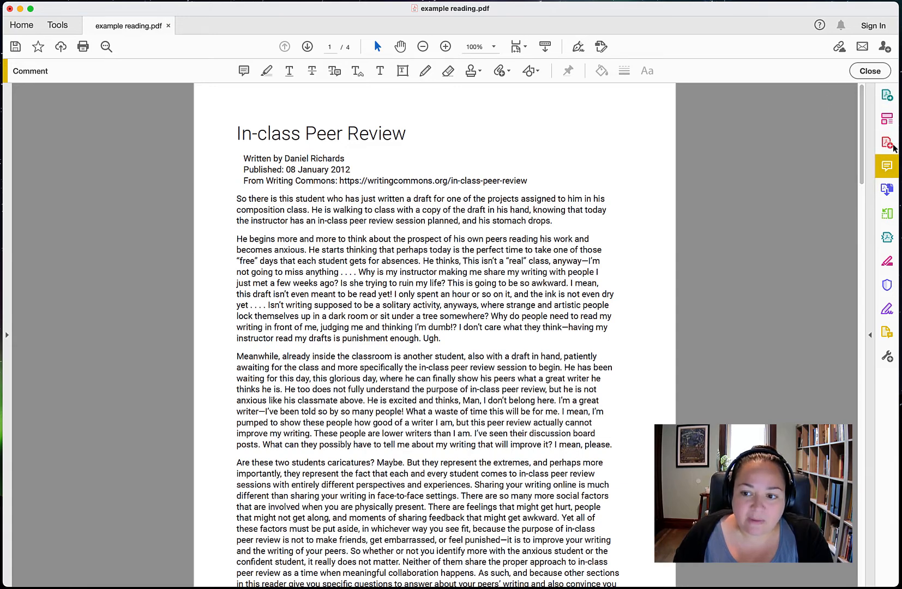
left_click(867, 140)
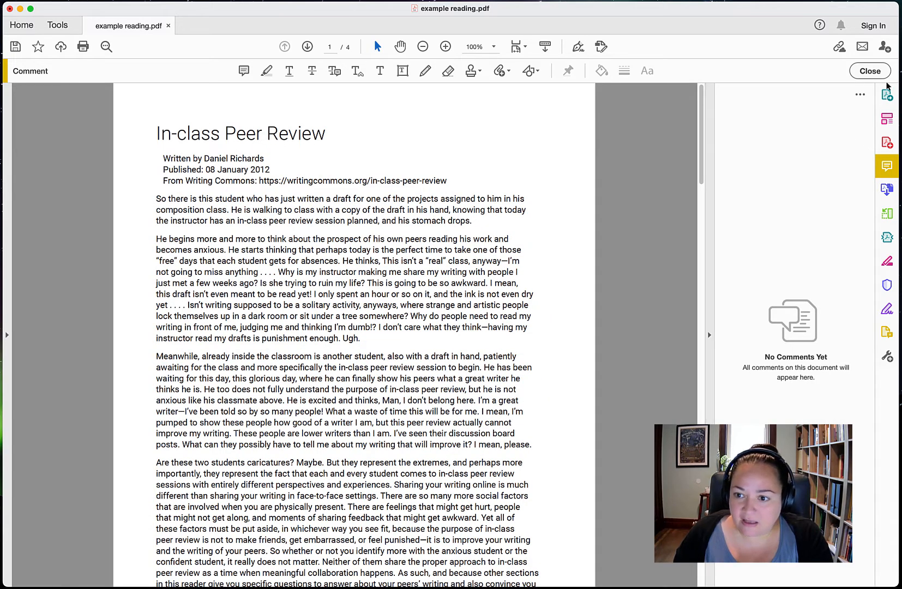
left_click(869, 72)
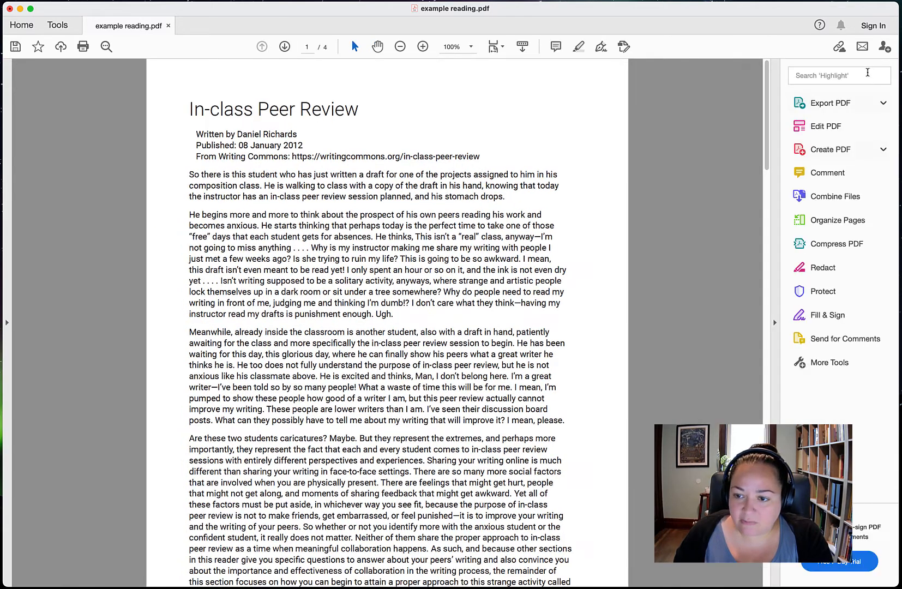
left_click(777, 137)
left_click(871, 130)
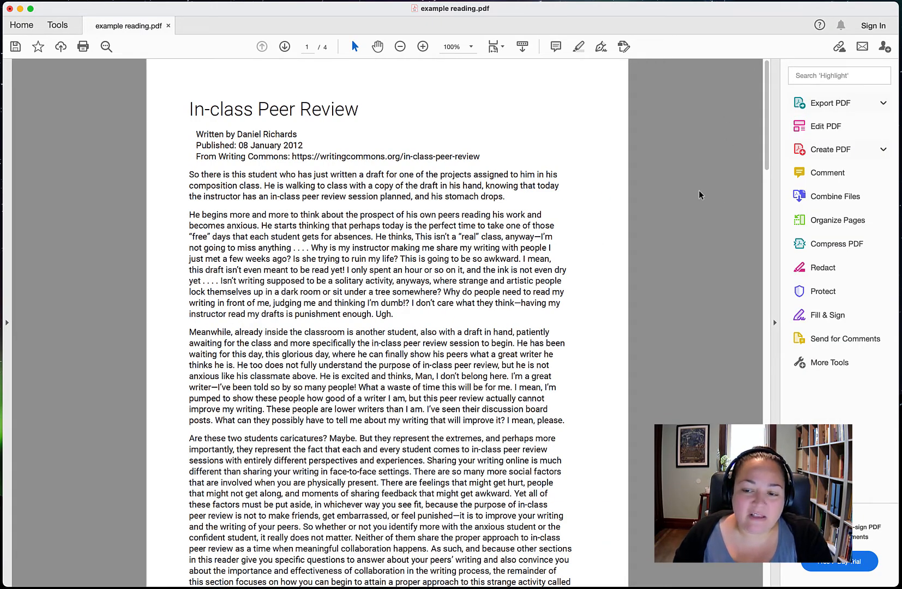
left_click(855, 178)
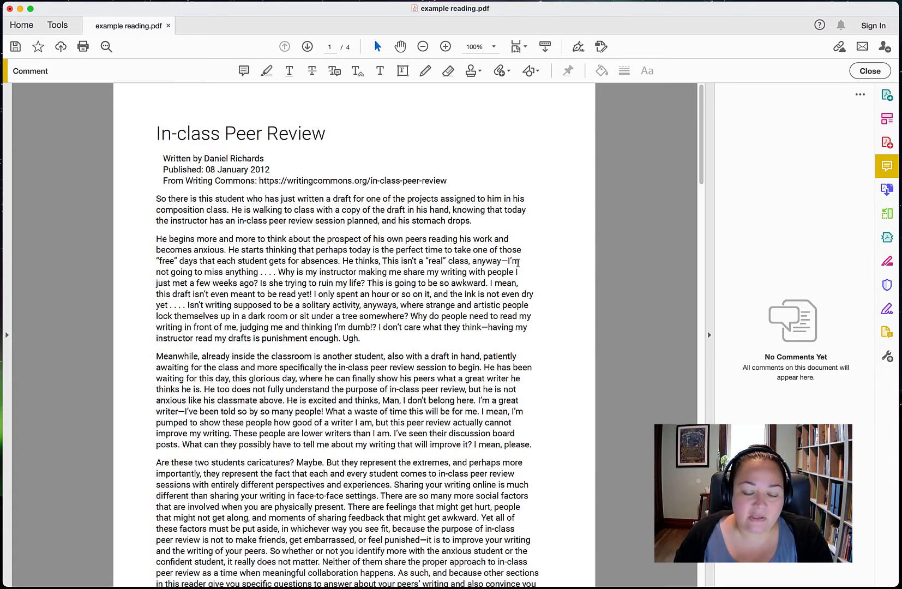
- Place a sticky note at the start of the second paragraph and post the comment "I have a question here..."
scroll(524, 262, "down", 5)
scroll(517, 263, "up", 5)
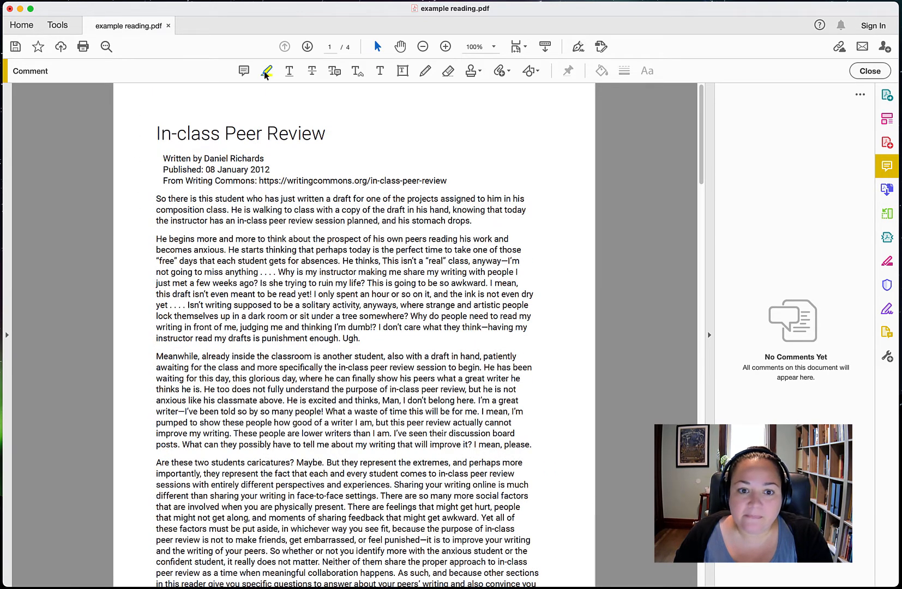
left_click(244, 71)
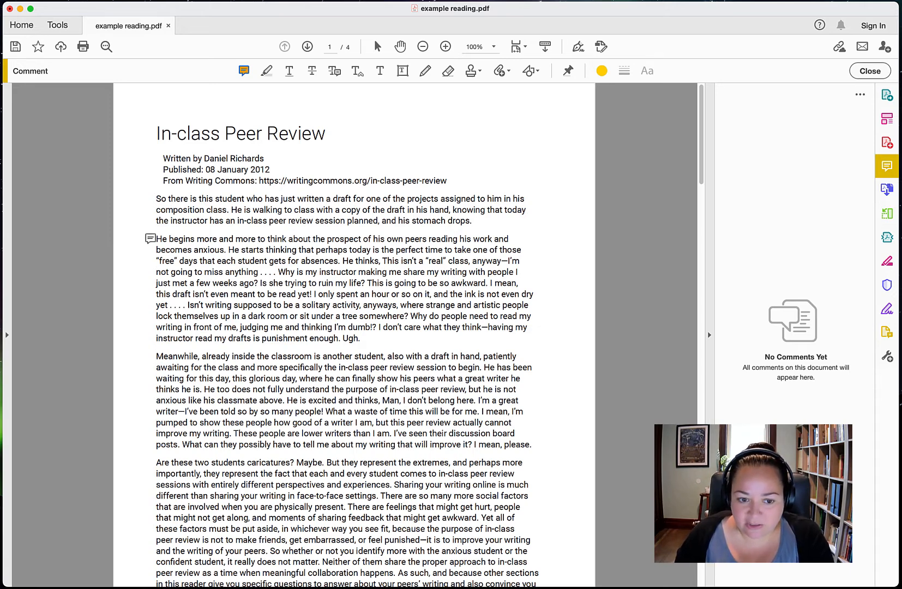
left_click(150, 241)
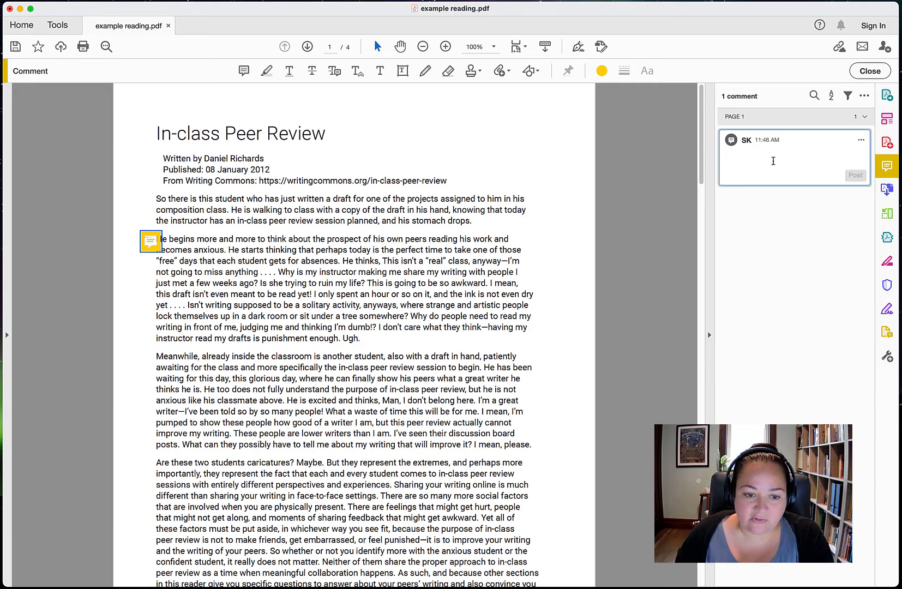
type("I have")
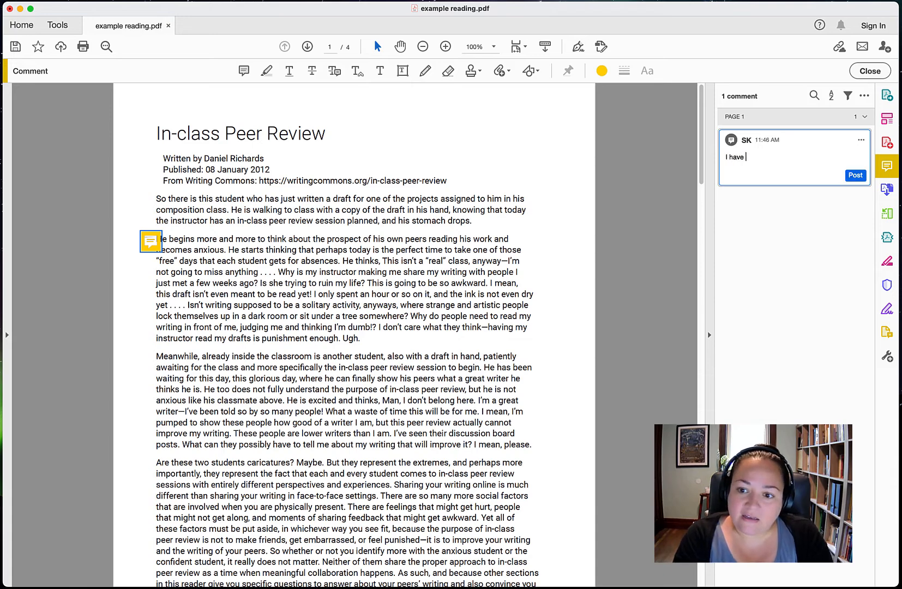
type(" a question here...")
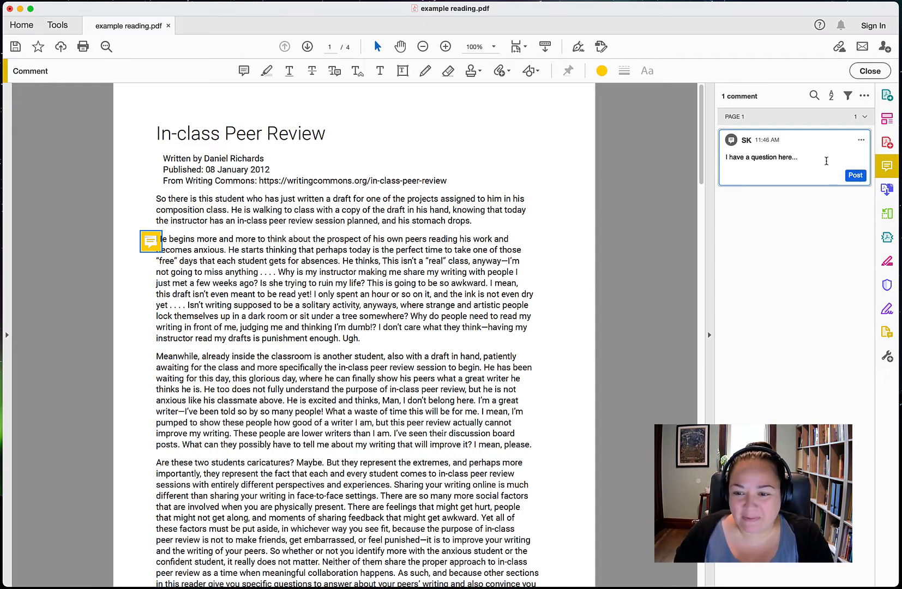
left_click(856, 175)
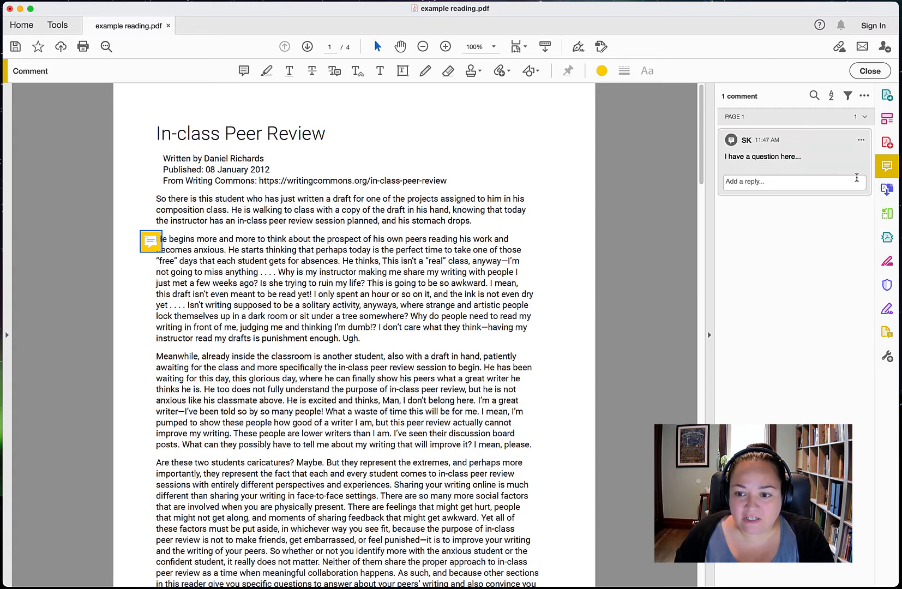
left_click(285, 301)
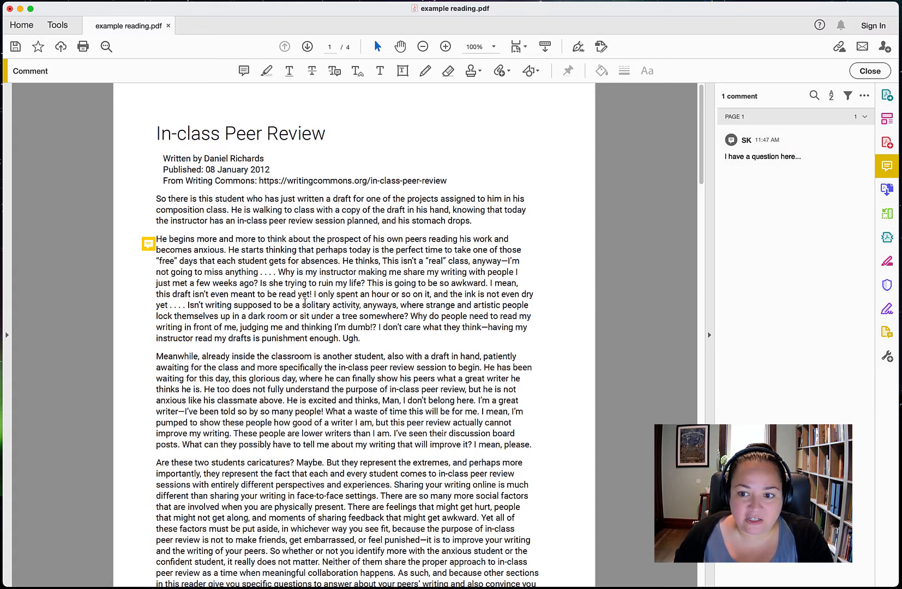
- Hide the comments pane and view the sticky note's text in its pop-up note, closing it after reading
scroll(305, 303, "down", 5)
scroll(304, 300, "up", 5)
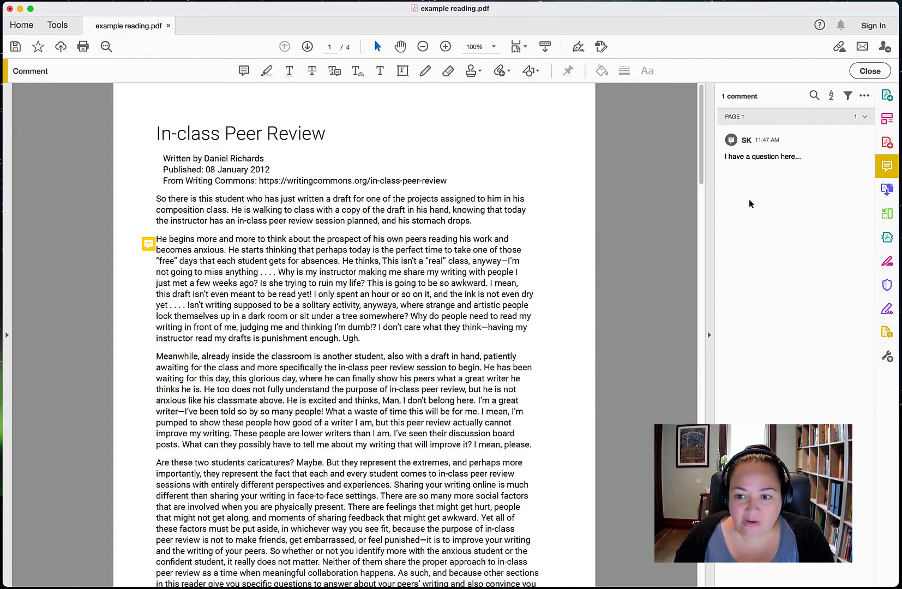
left_click(710, 250)
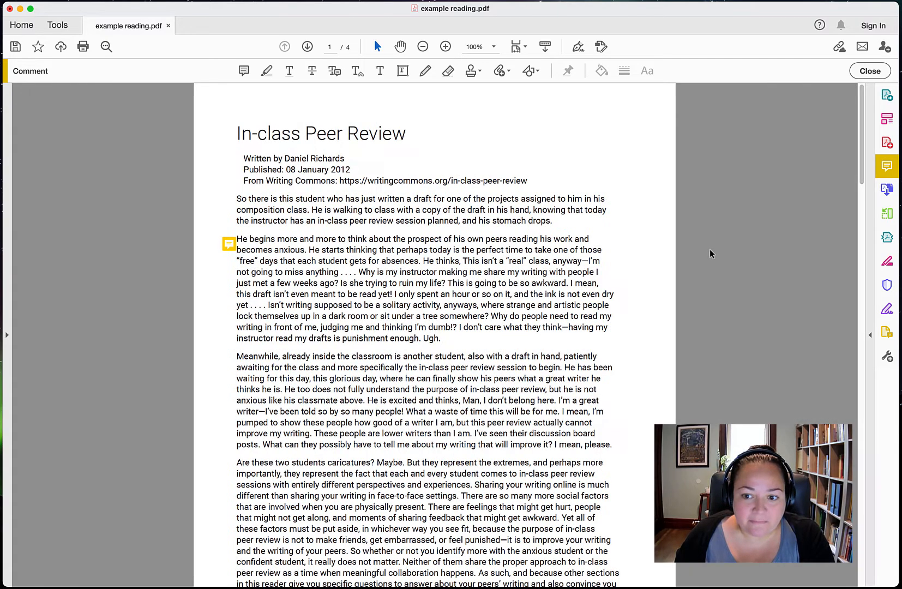
mouse_move(227, 247)
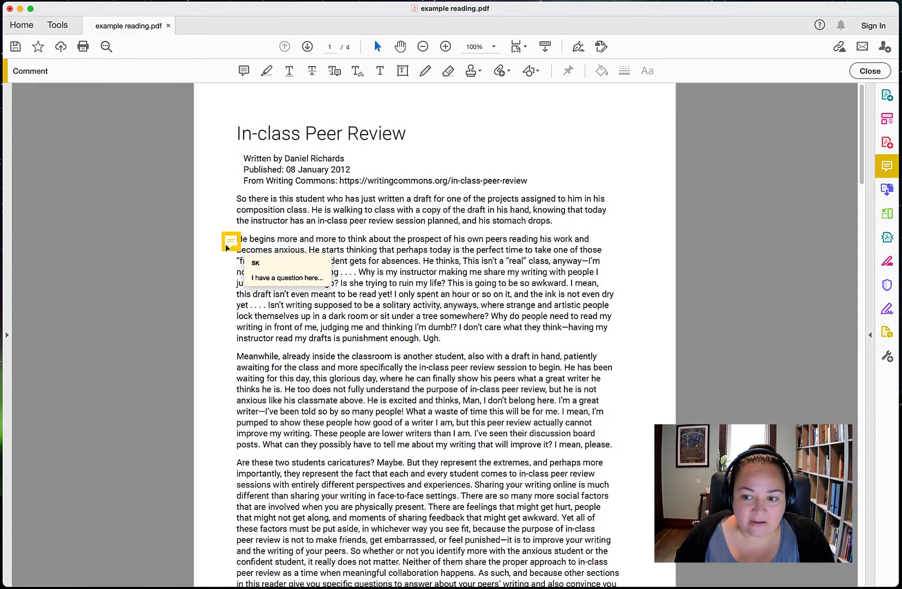
left_click(230, 244)
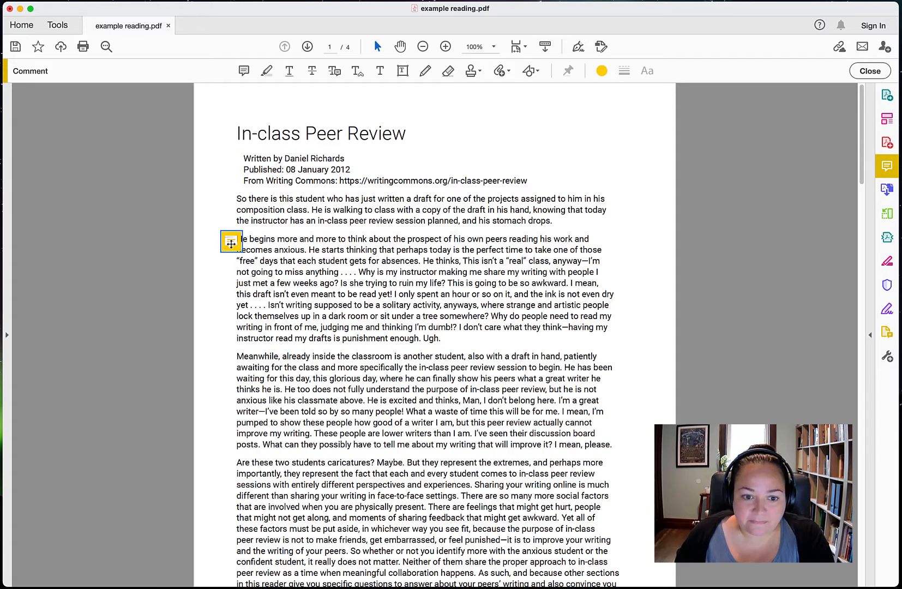
double_click(231, 244)
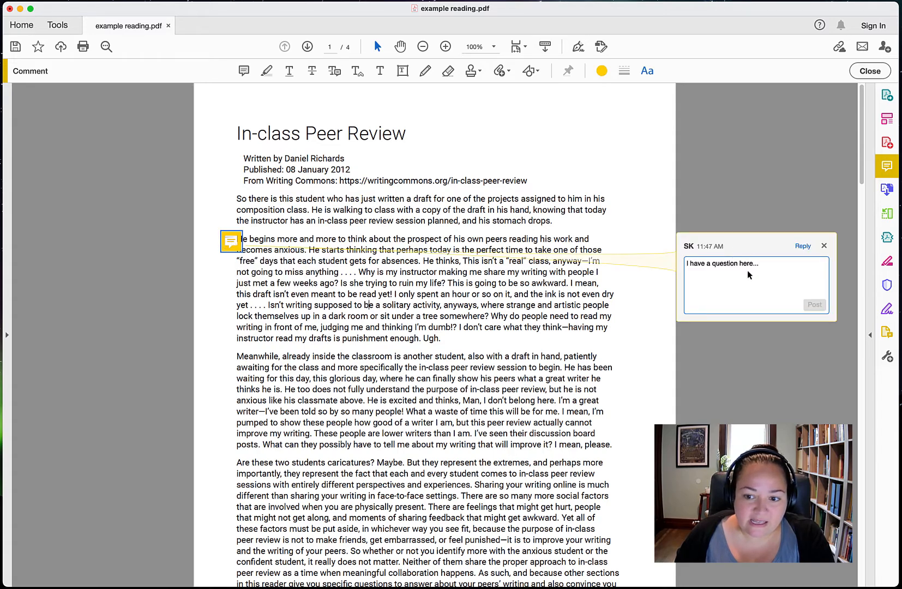
left_click(475, 309)
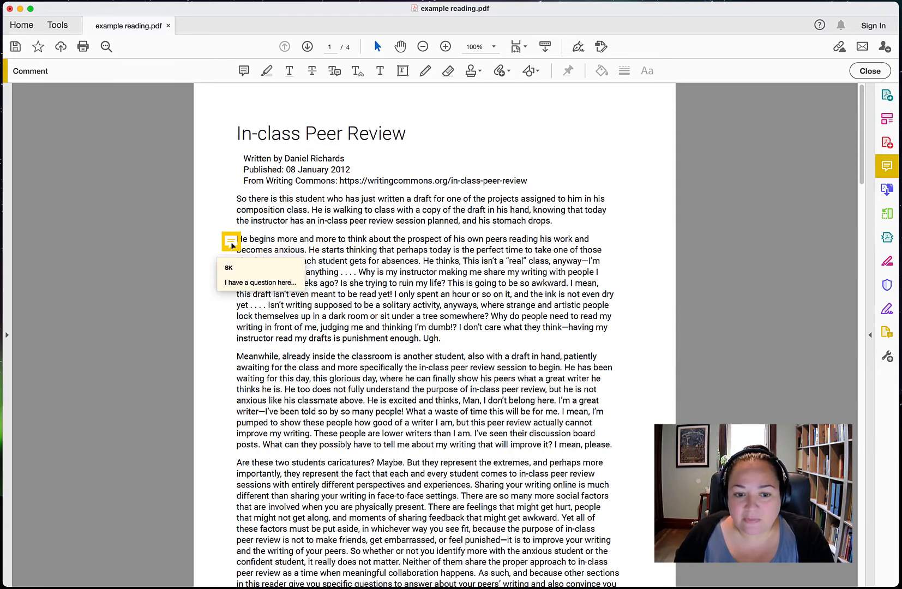
- Move the sticky note slightly further into the margin, clear of the second paragraph's text
mouse_move(228, 243)
left_mouse_down()
mouse_move(237, 210)
mouse_move(227, 240)
left_mouse_up()
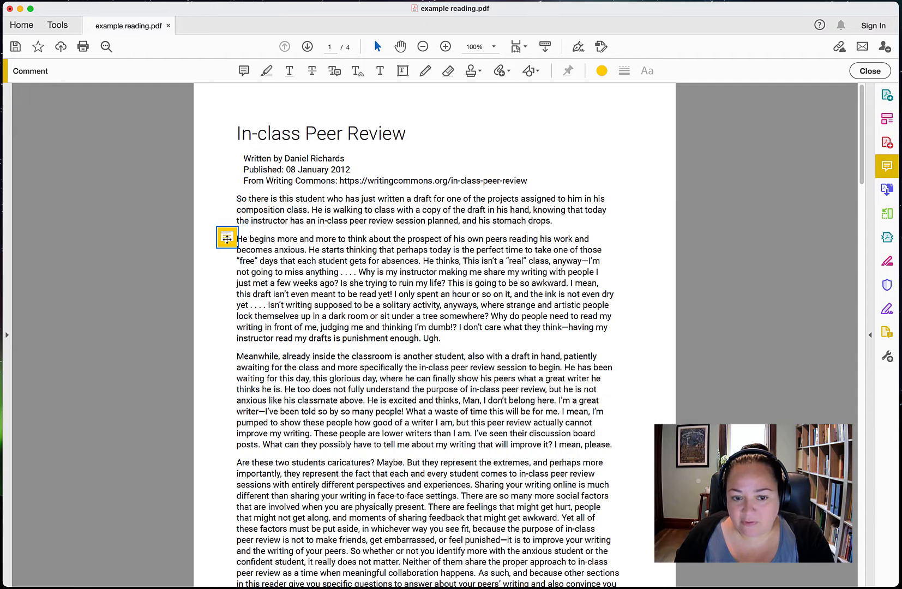
left_click(304, 236)
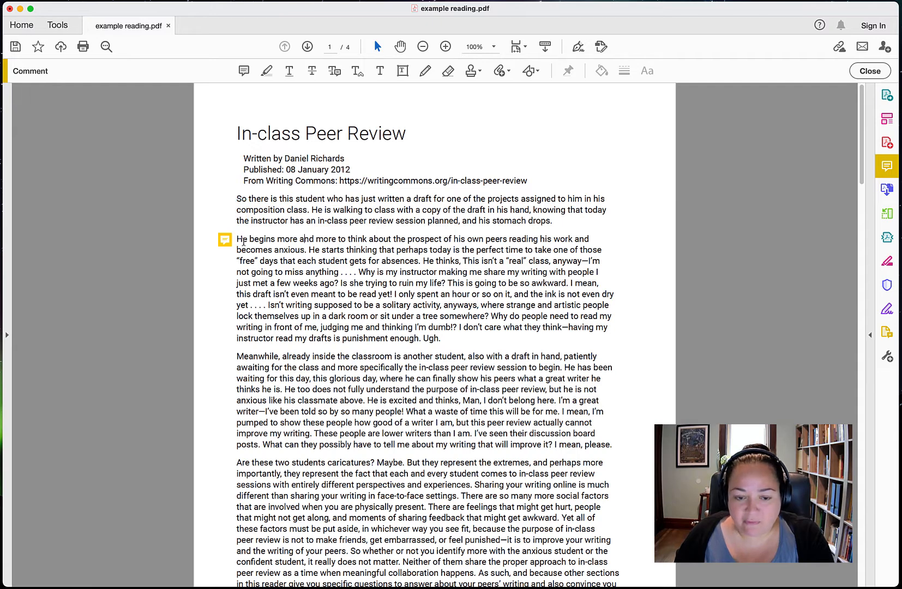
- Highlight the third paragraph from "Meanwhile" to "thinks he is." and post the comment "Question goes here." on the highlight
left_click(267, 71)
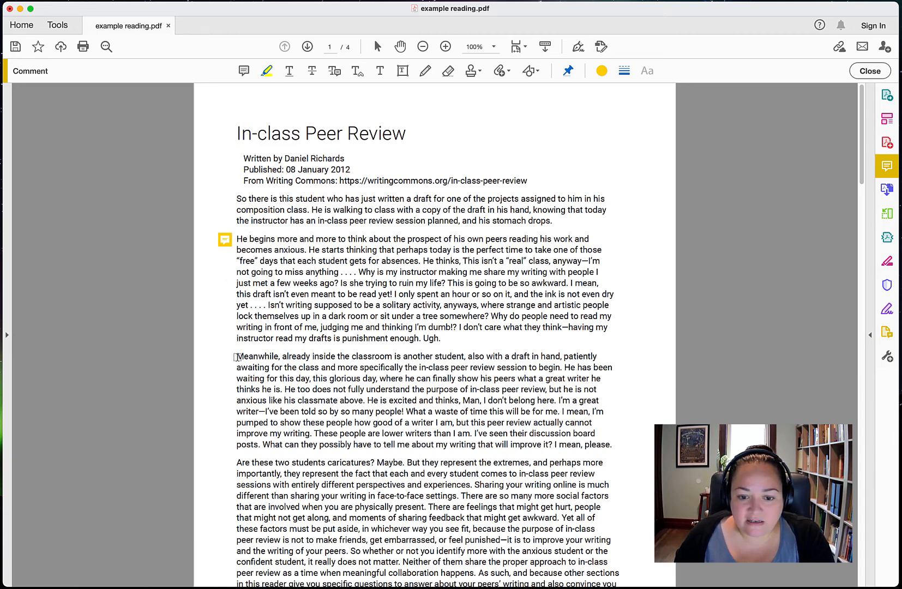
mouse_move(237, 356)
left_mouse_down()
mouse_move(545, 365)
mouse_move(538, 379)
mouse_move(290, 378)
mouse_move(282, 389)
left_mouse_up()
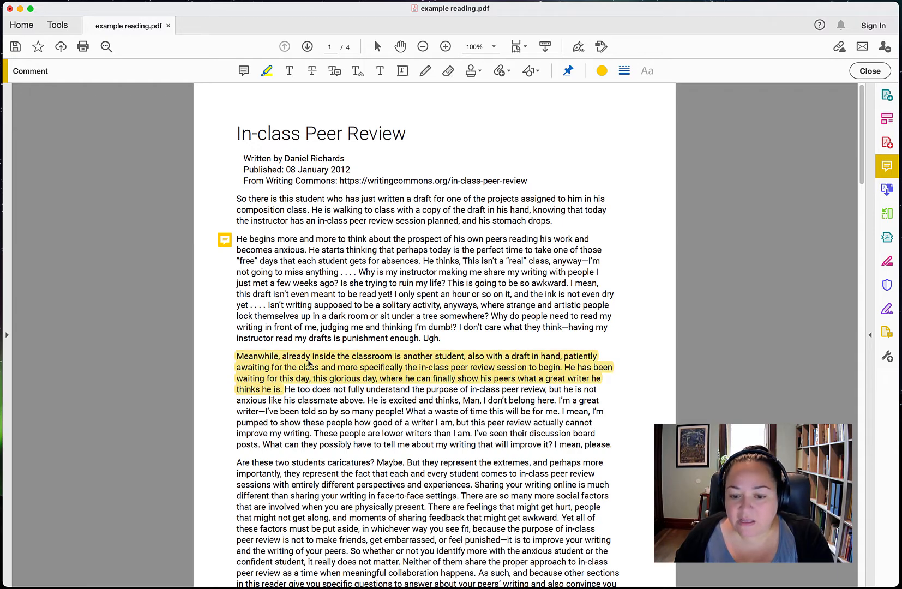
left_click(871, 217)
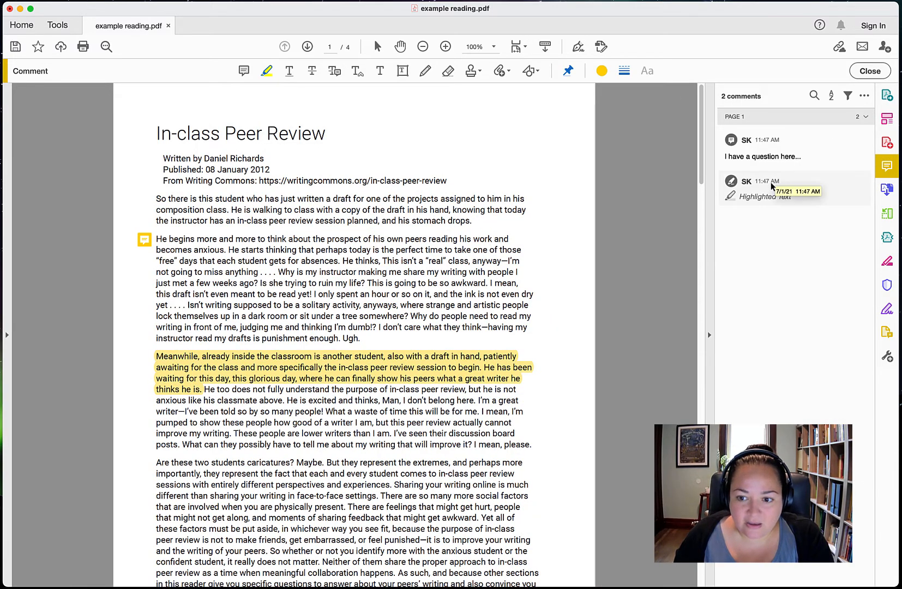
left_click(363, 370)
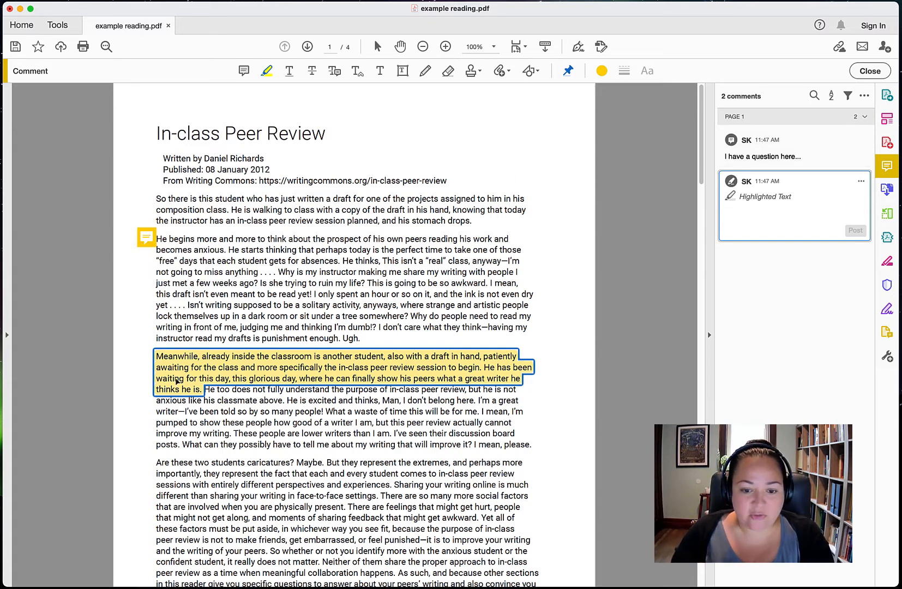
type("Question goes here.")
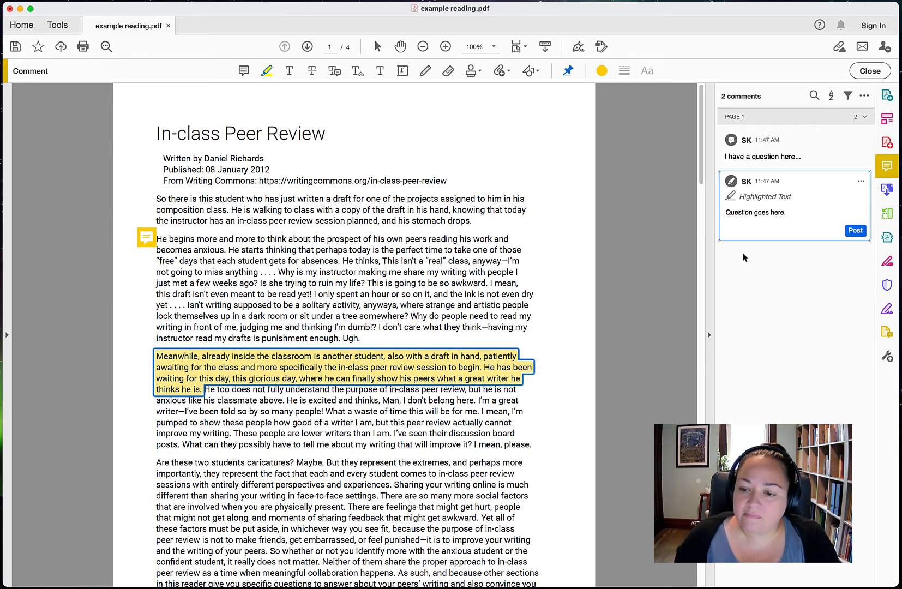
left_click(852, 231)
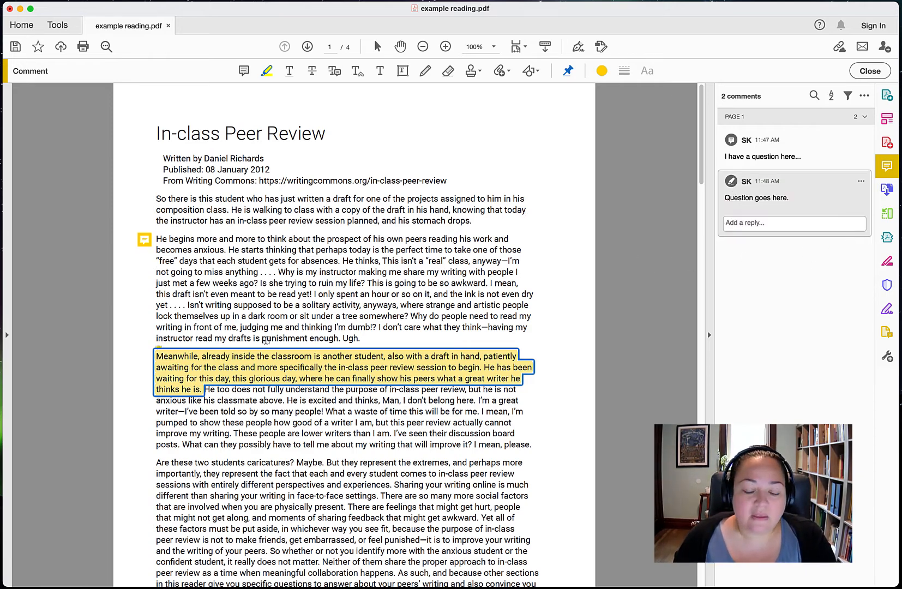
- Select the sticky note and the highlighted passage in turn to view their matching entries in the comment list
left_click(143, 239)
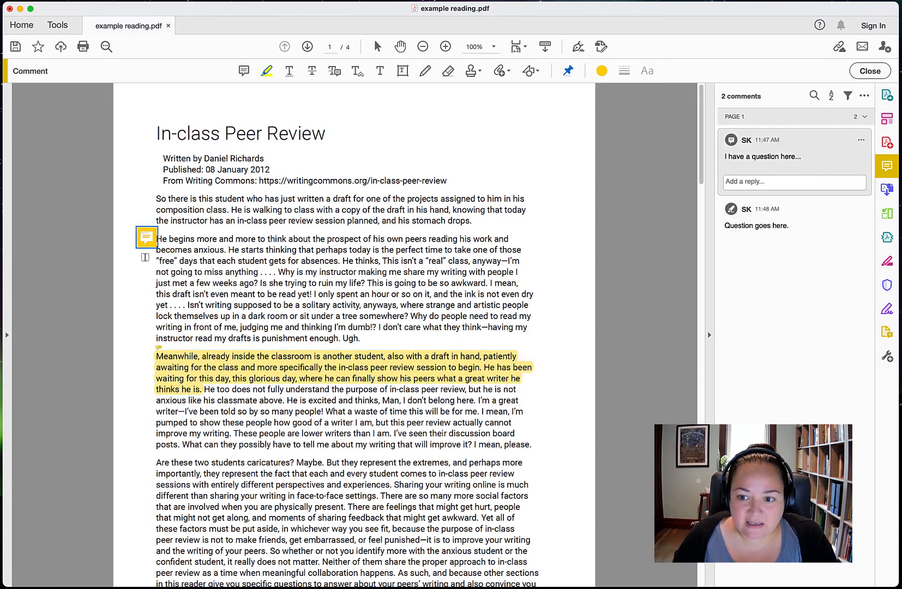
left_click(178, 357)
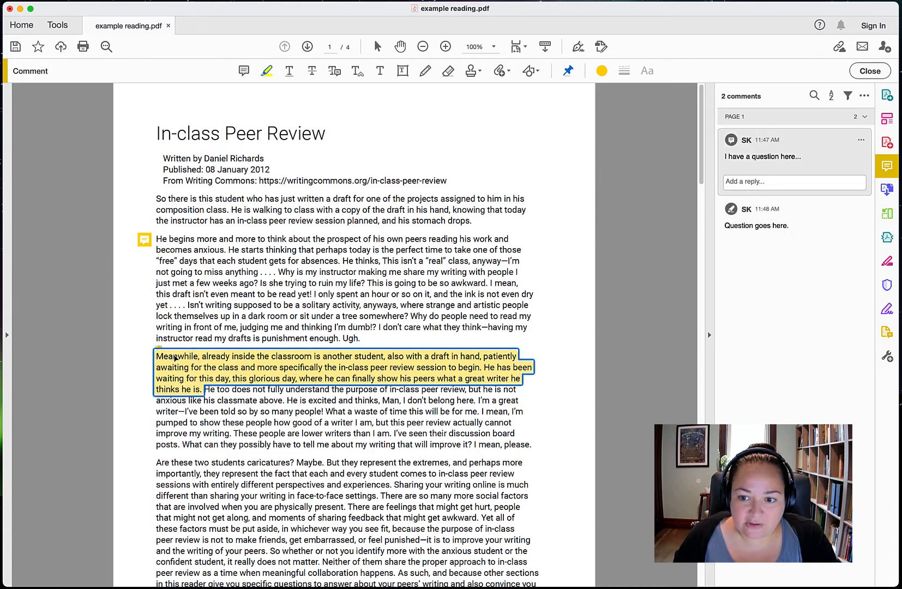
left_click(145, 238)
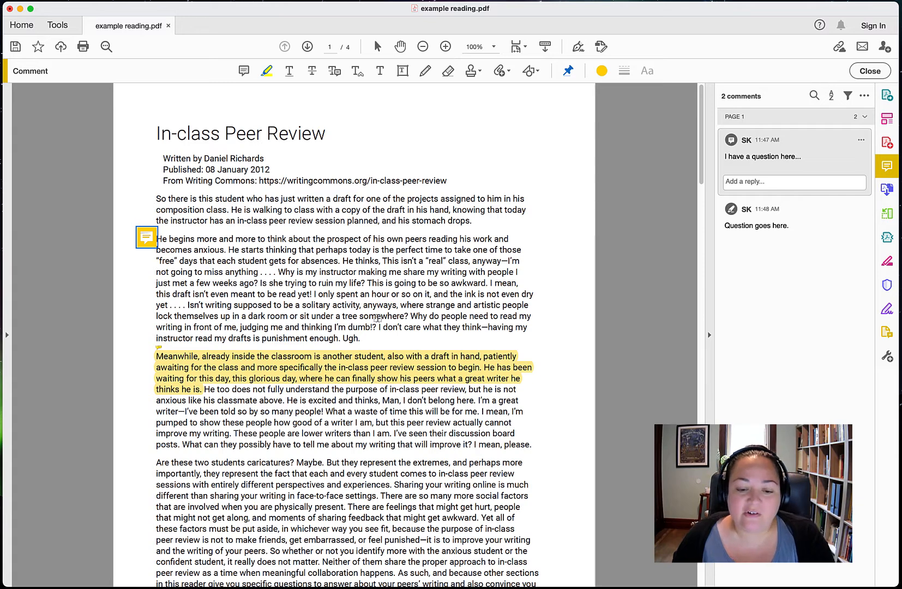
left_click(372, 380)
- Underline the second paragraph's text from "free" days to "not going to miss anything . . ."
scroll(372, 358, "down", 5)
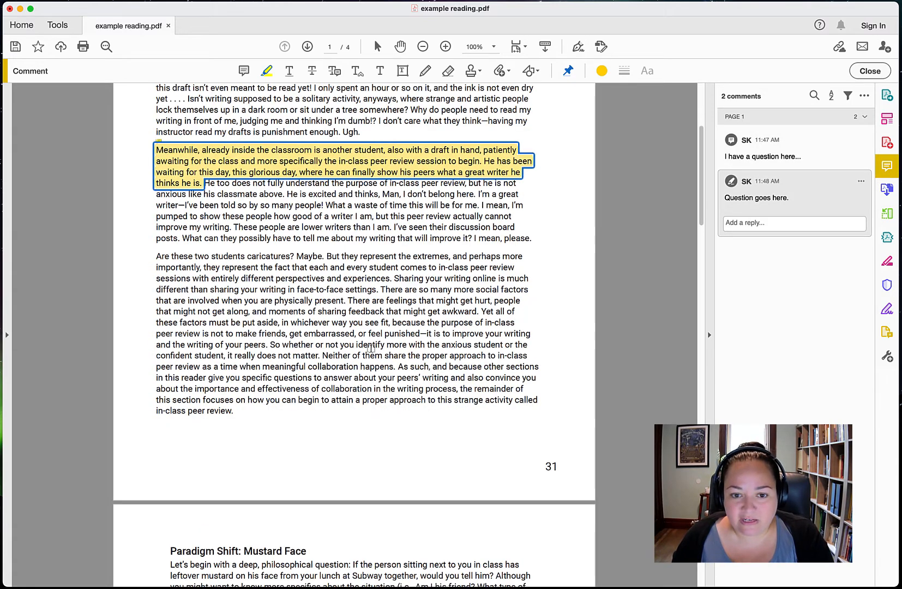
scroll(370, 348, "up", 2)
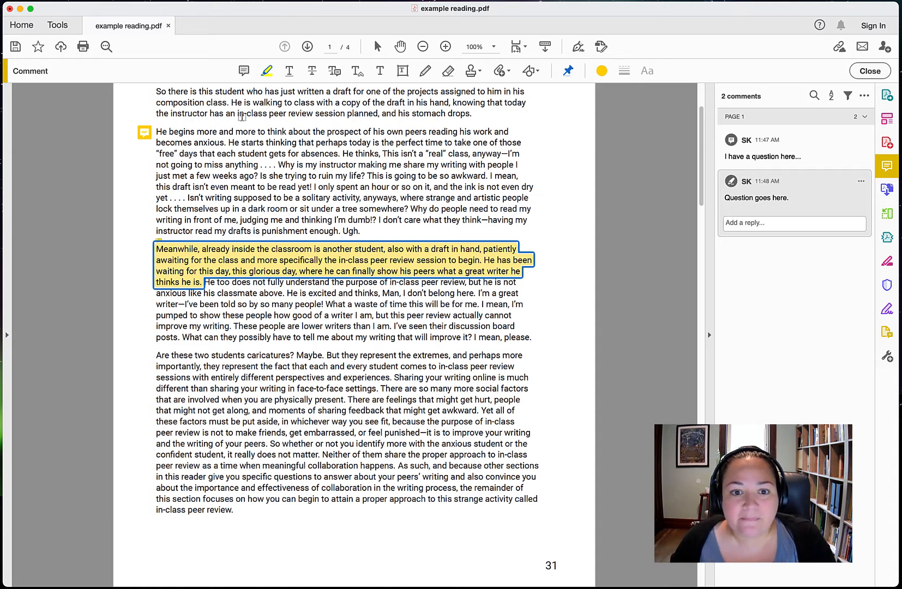
left_click(293, 79)
left_click_drag(155, 153, 271, 165)
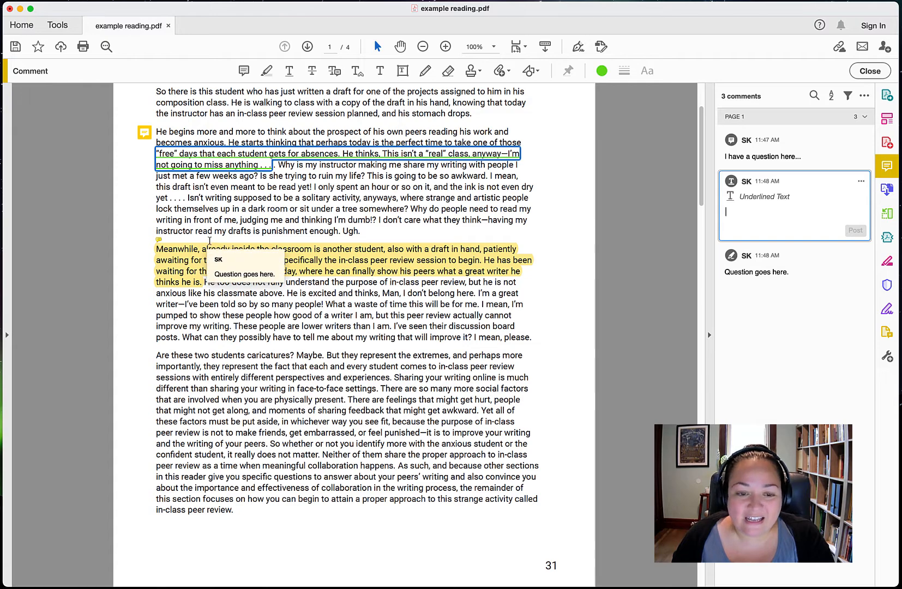
- Change the colour of the third paragraph's highlight to bright green in its properties, using the colour wheel
left_click(196, 253)
right_click(196, 253)
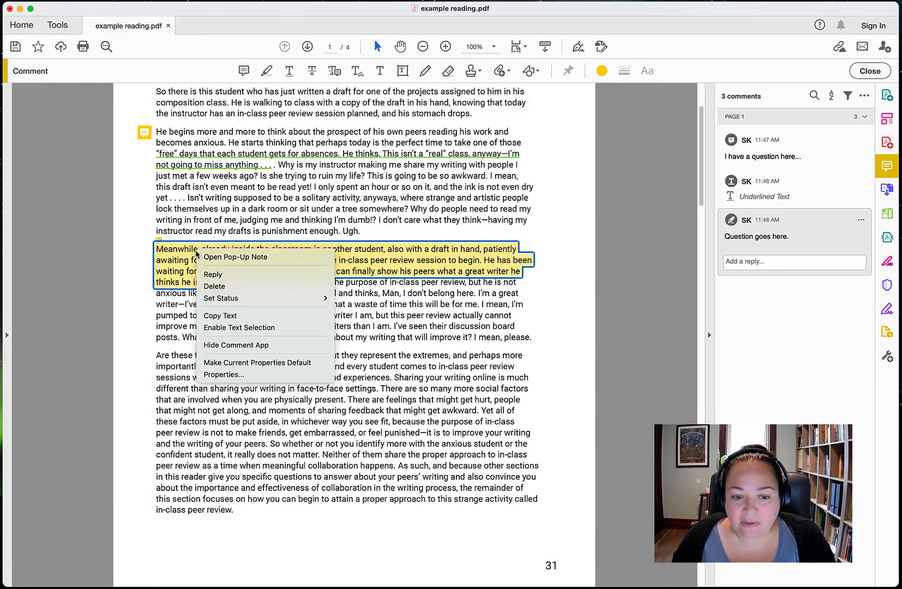
left_click(240, 375)
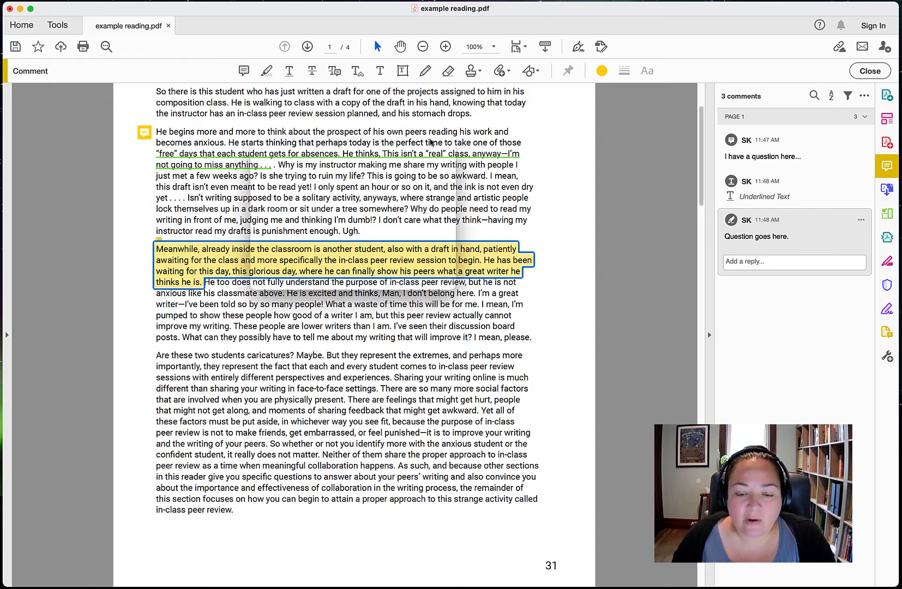
left_click(302, 189)
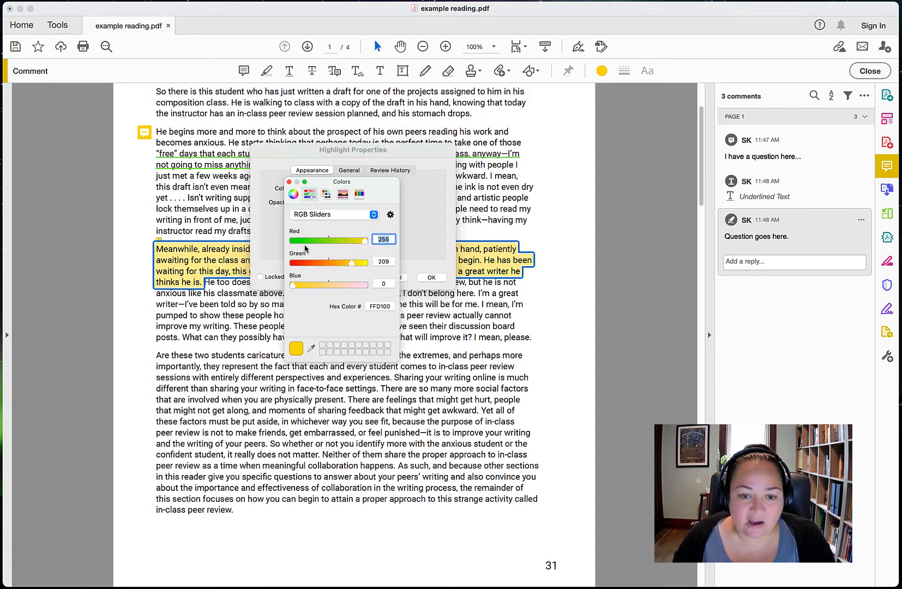
left_click(294, 194)
left_click(319, 227)
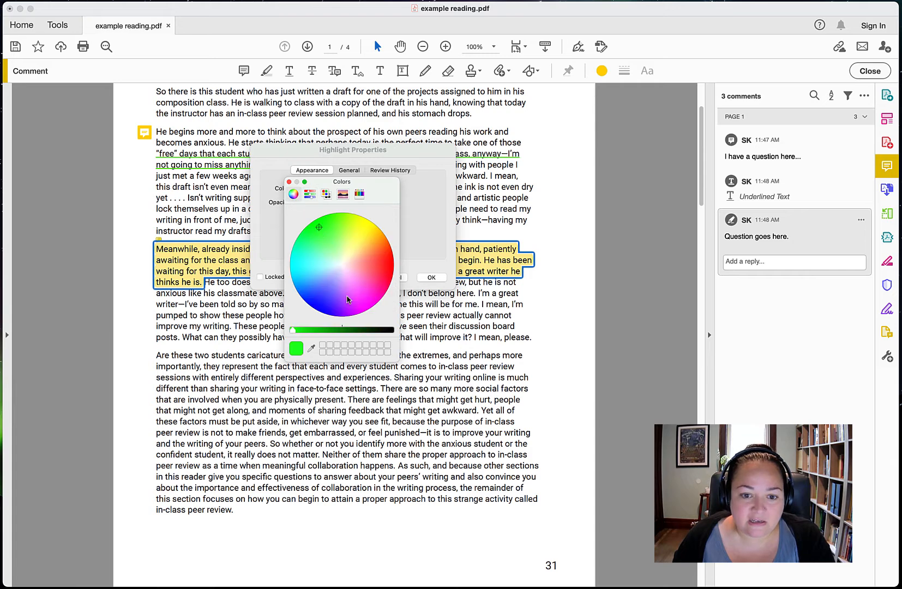
left_click(289, 182)
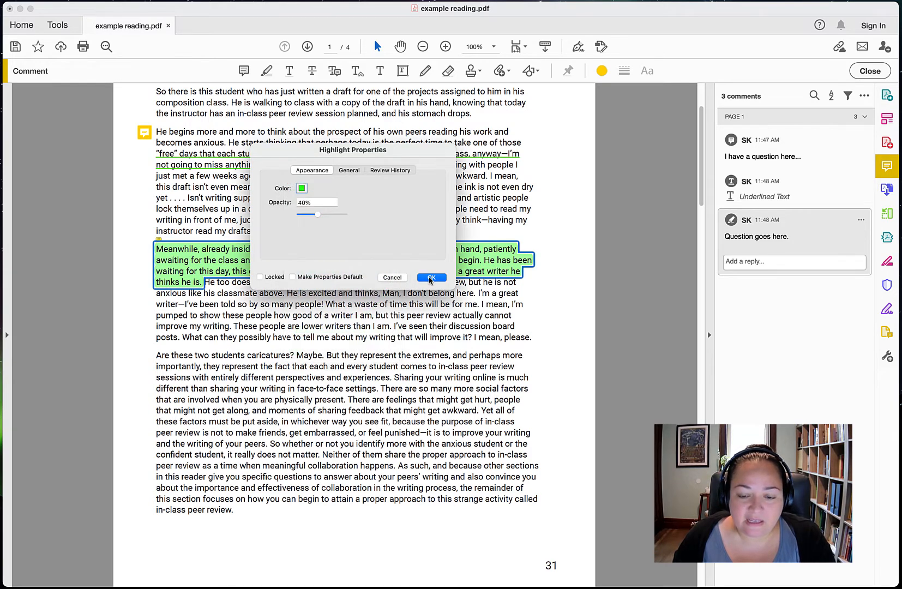
left_click(431, 277)
- Reopen the properties of the green highlight to view its colour, opacity and default settings
mouse_move(206, 280)
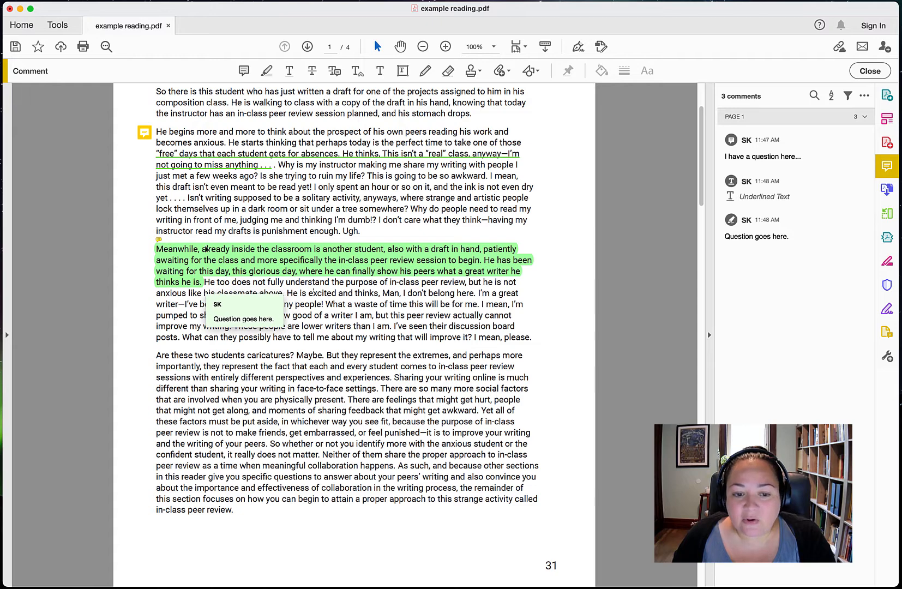
right_click(190, 284)
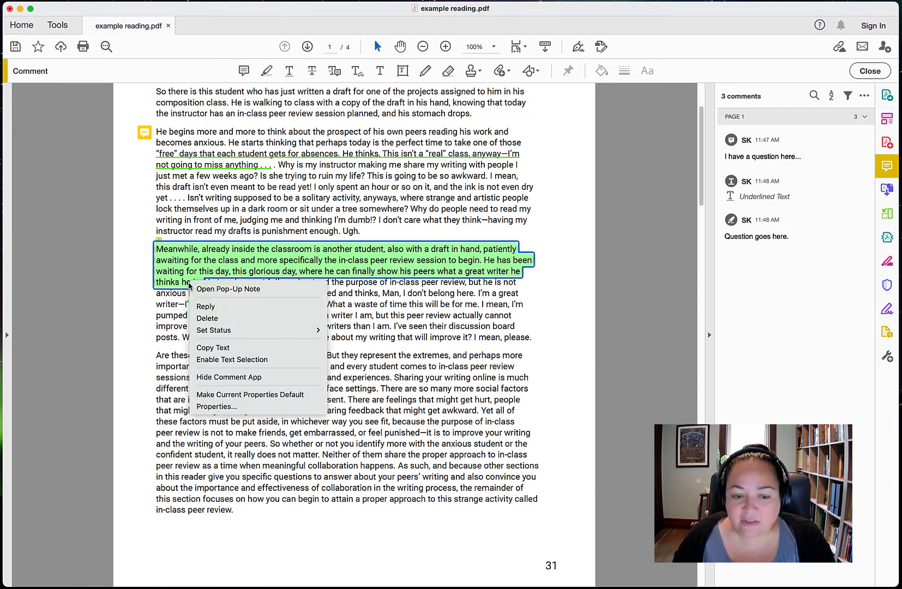
left_click(218, 406)
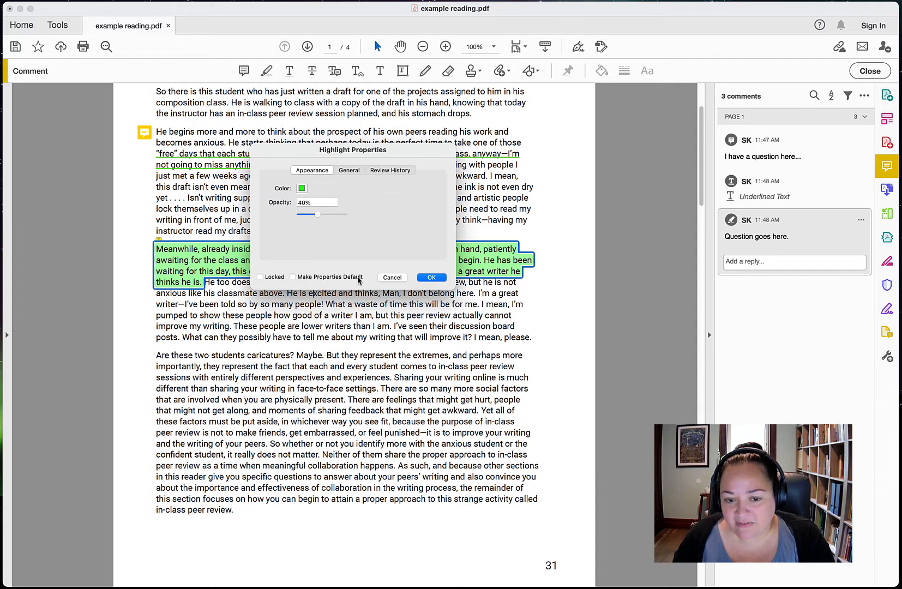
left_click(448, 278)
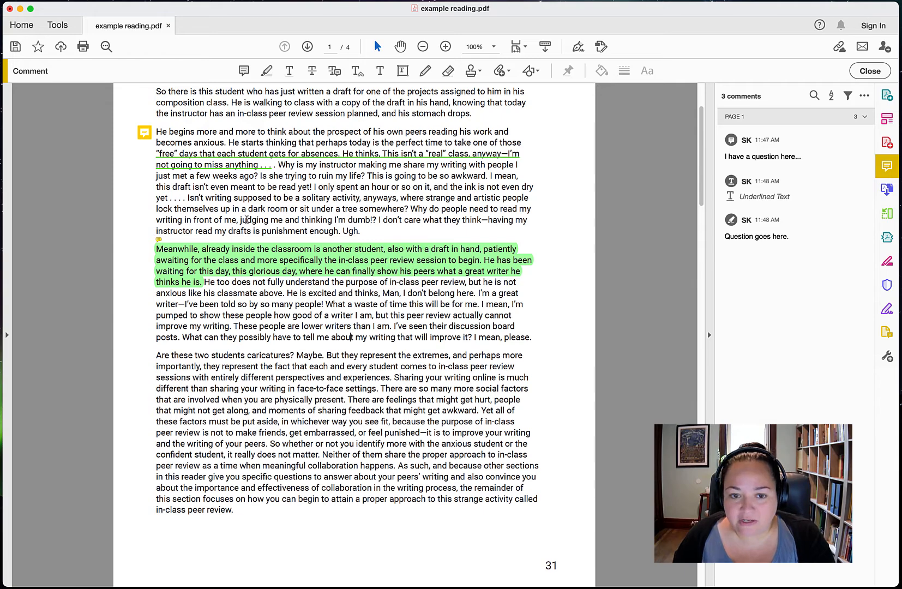
- Draw a wide text box in the blank space below the last paragraph of page 31
scroll(287, 174, "down", 5)
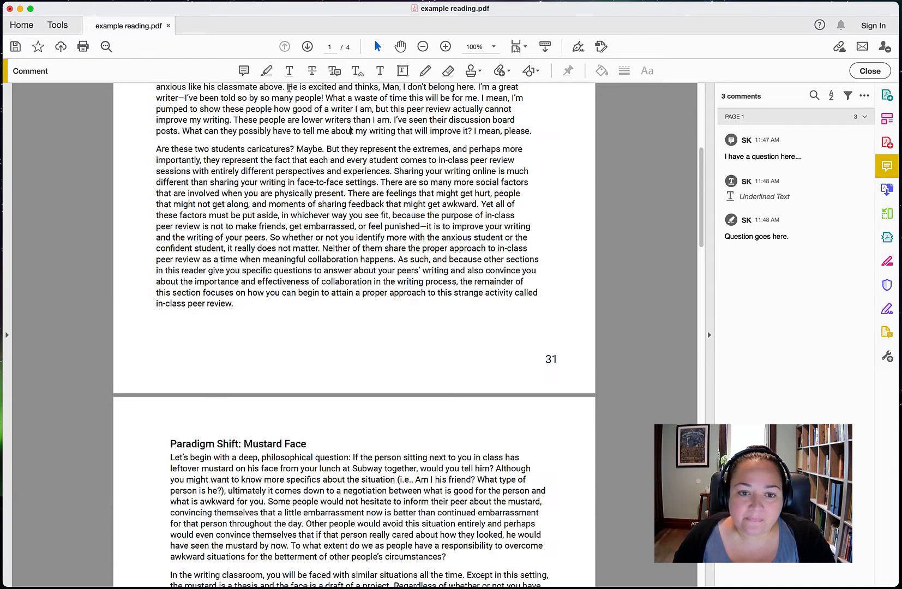
scroll(289, 88, "up", 2)
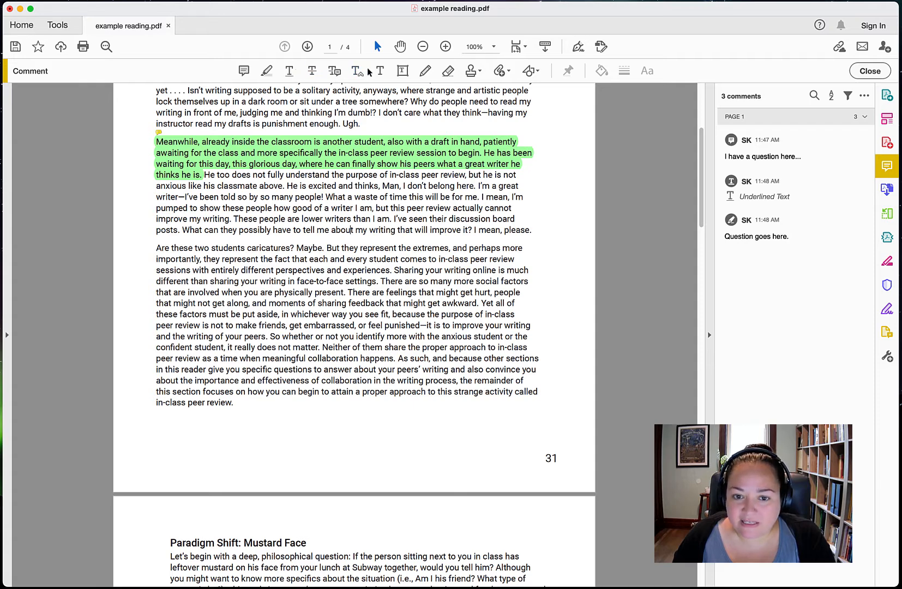
left_click(404, 72)
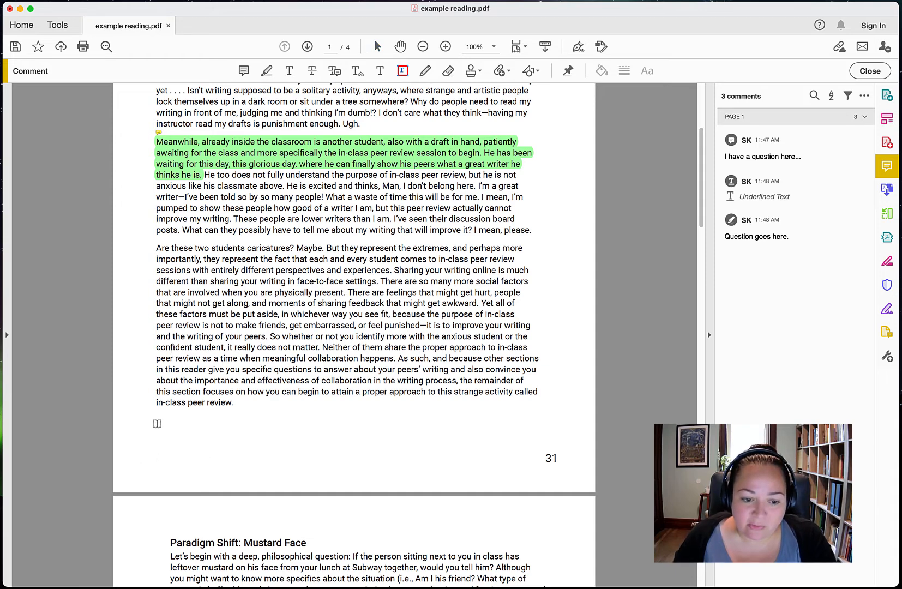
left_click_drag(141, 412, 428, 456)
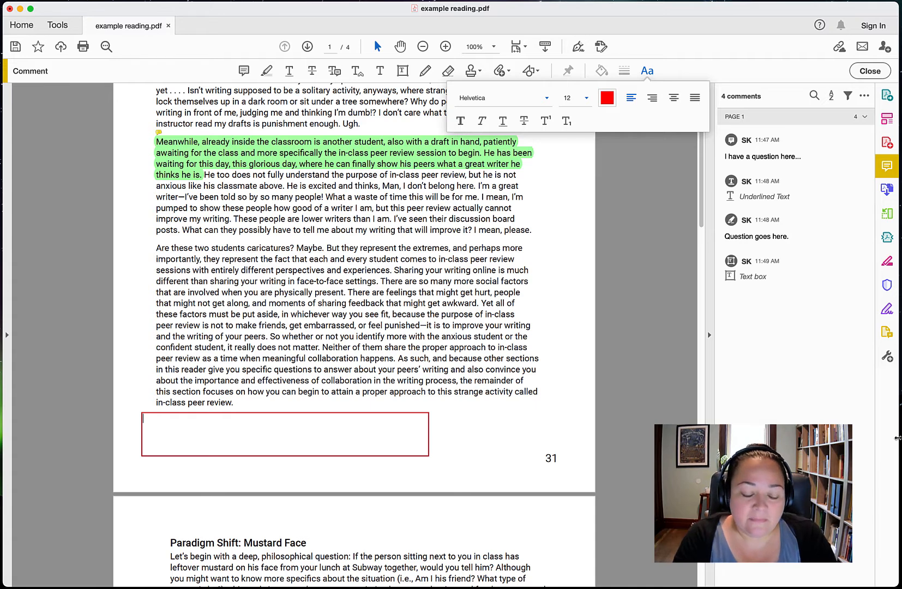
- Enter "Here are my notes about what I'm thinking about this text so far." in the text box and finish editing it
type("Here are")
key("BackSpace")
key("BackSpace")
key("BackSpace")
key("BackSpace")
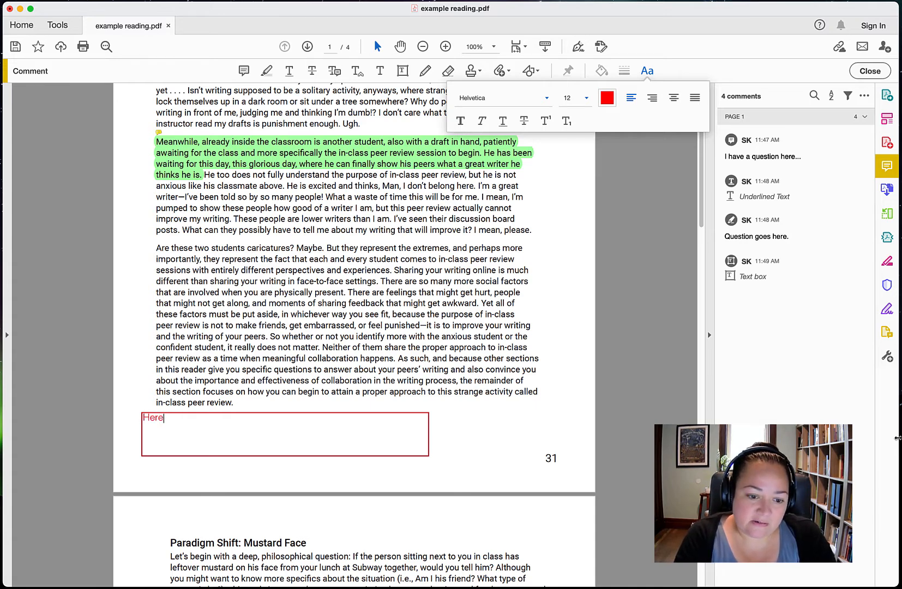
type("are my notes ab")
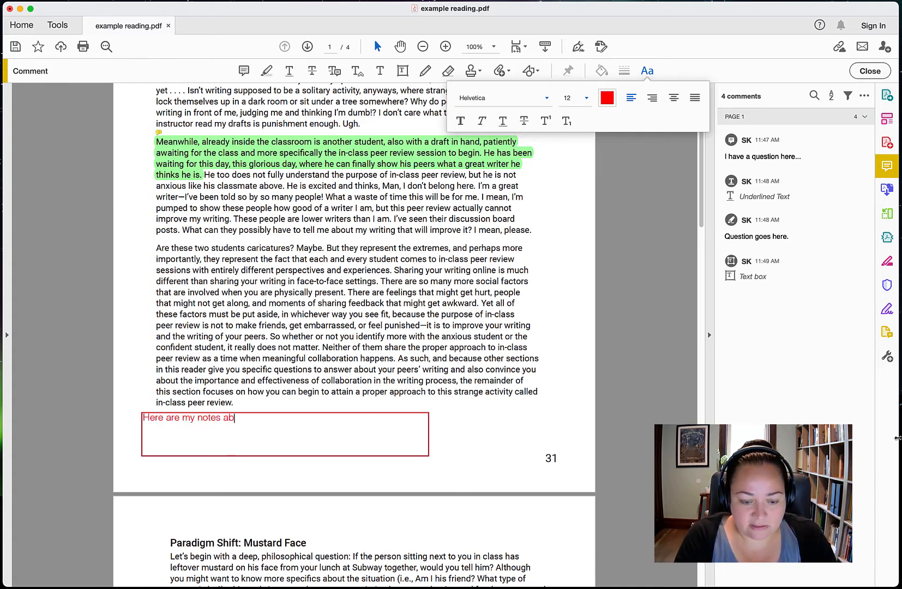
type("out how t")
key("BackSpace")
key("BackSpace")
key("BackSpace")
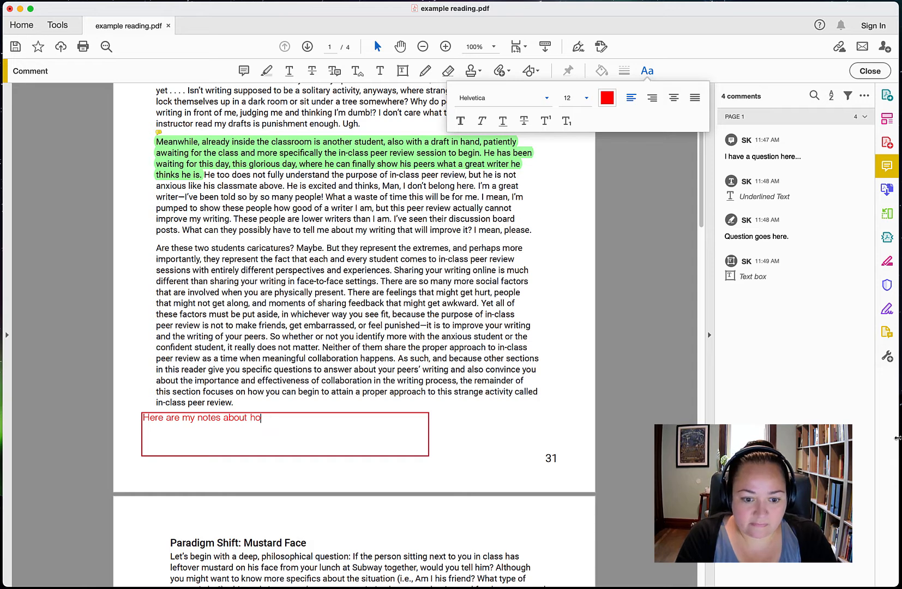
key("BackSpace")
key("BackSpace")
type("what I'm thinking")
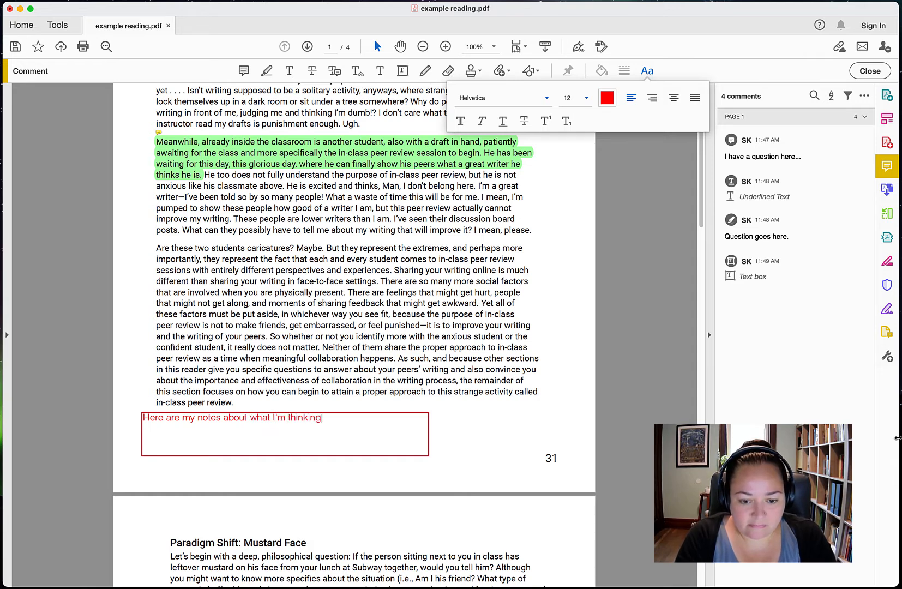
type(" about this text s")
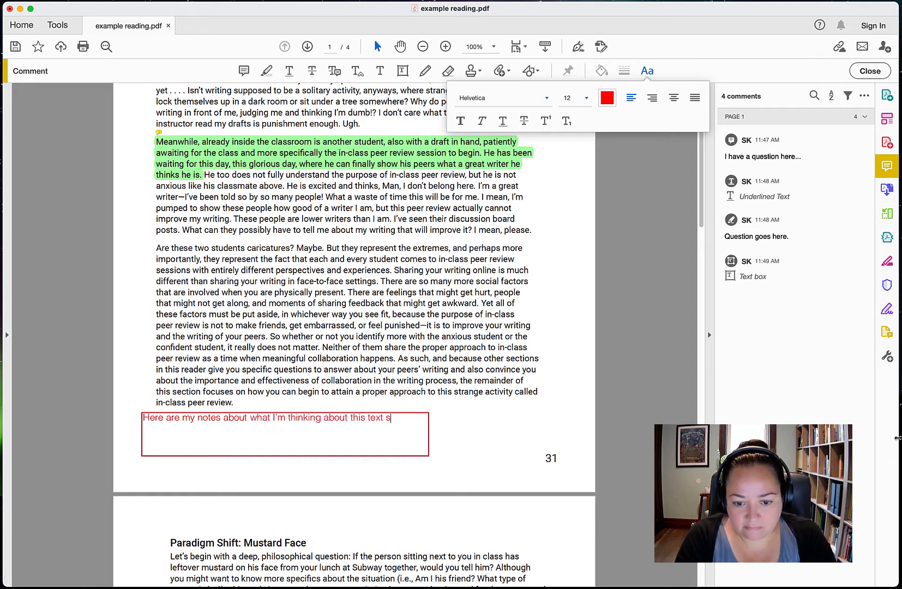
type("o far.")
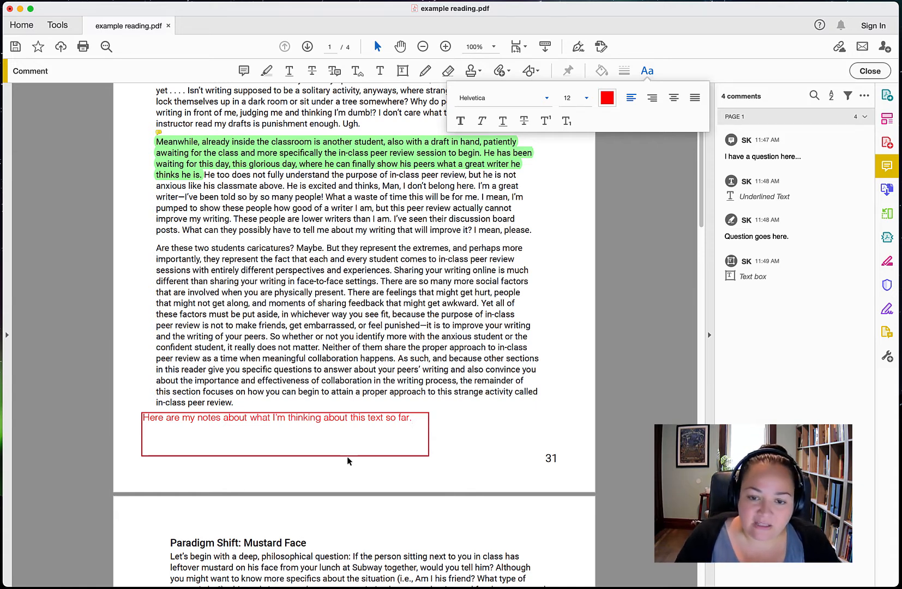
left_click(320, 484)
- Select the notes text box and view the actions available for it
left_click(217, 439)
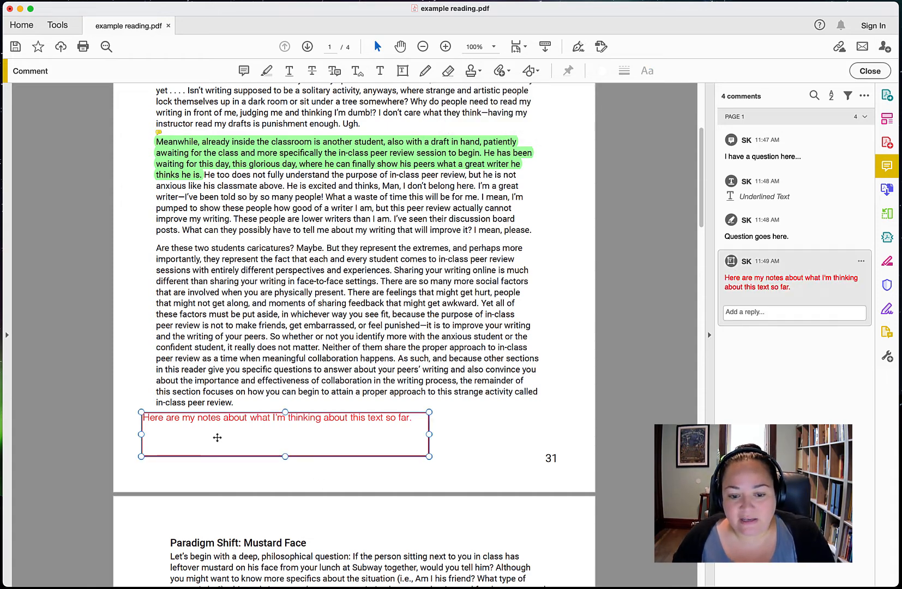
right_click(175, 422)
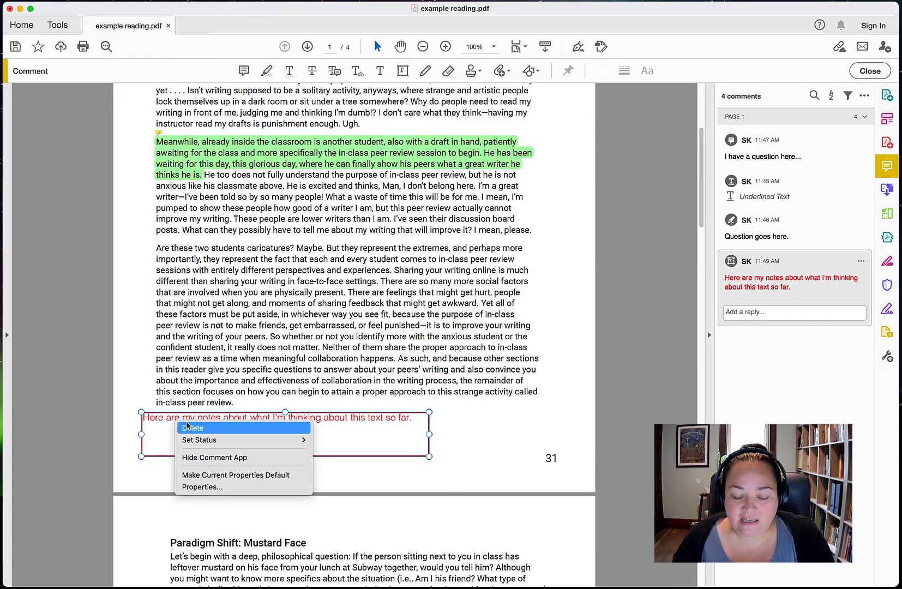
left_click(494, 421)
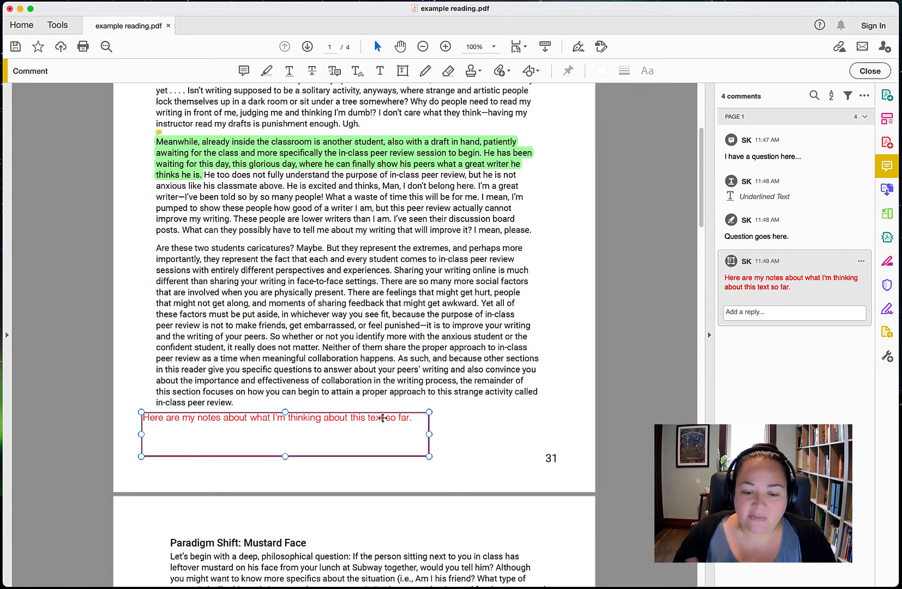
left_click(437, 446)
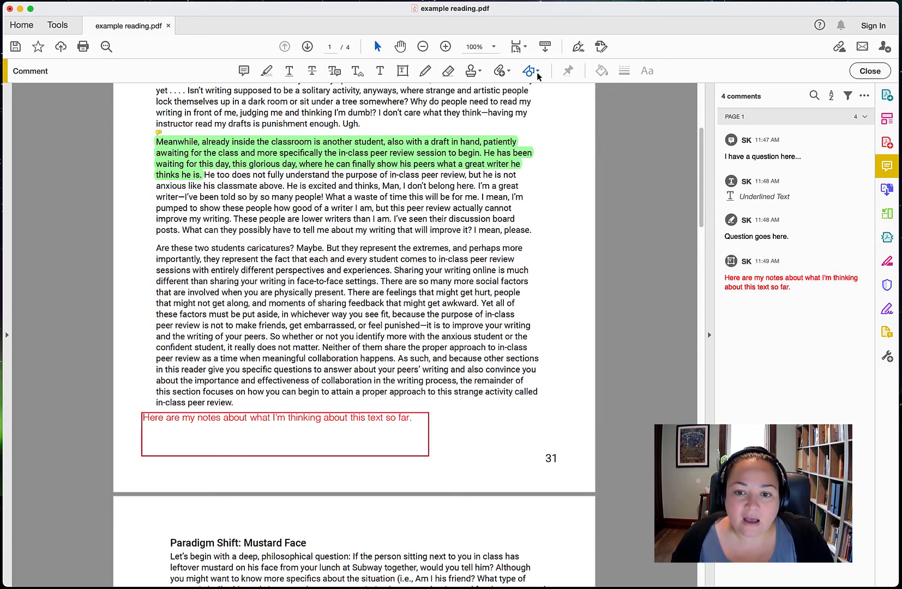
- Draw a rectangle over the start of several lines in the first "Mustard Face" paragraph and post the comment "Add in additional notes" on it
scroll(456, 203, "down", 10)
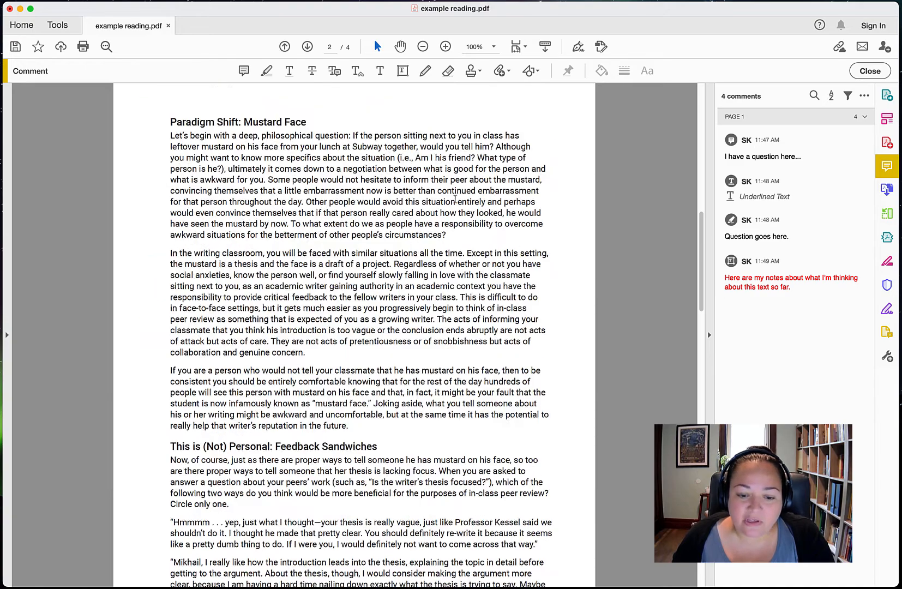
scroll(456, 203, "up", 13)
scroll(456, 203, "down", 6)
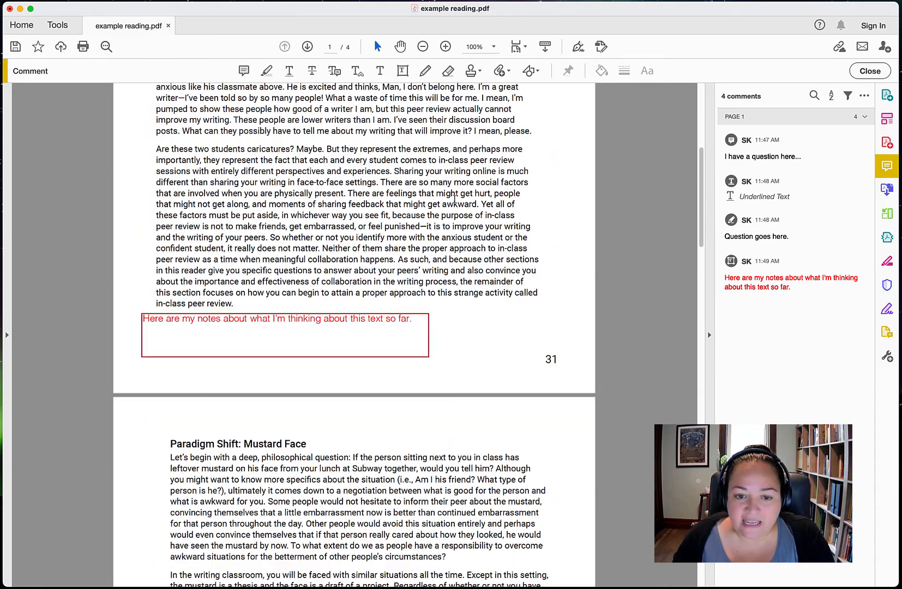
scroll(360, 295, "down", 10)
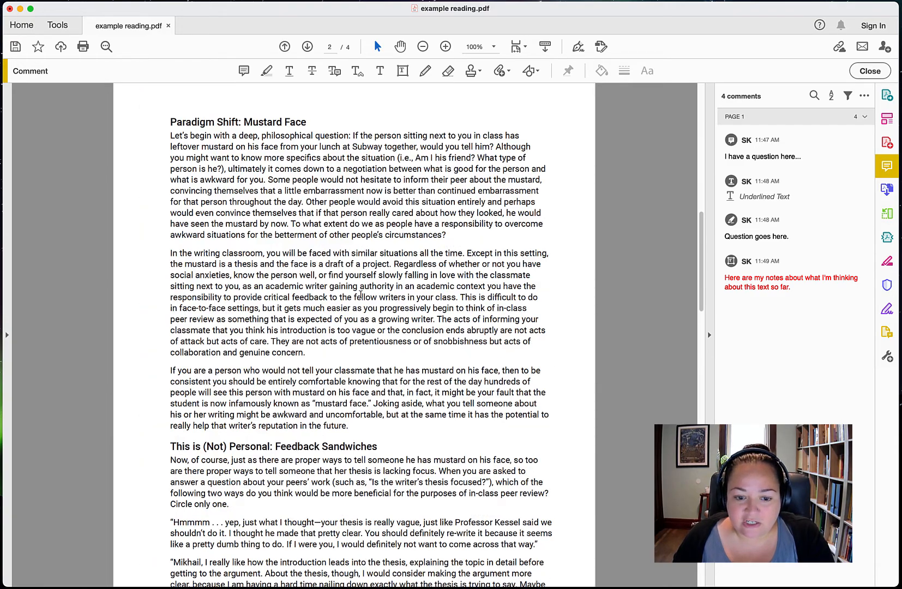
scroll(360, 295, "up", 6)
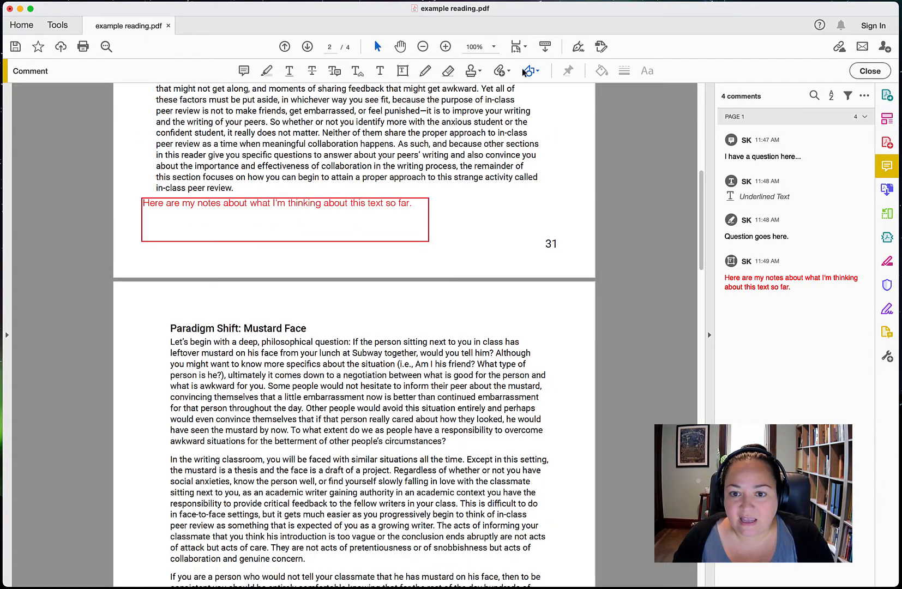
left_click(536, 71)
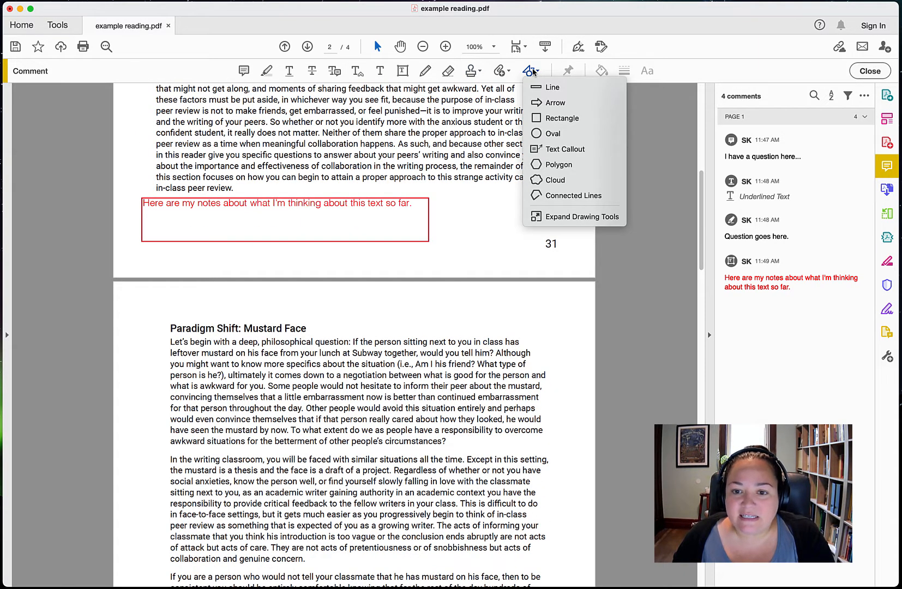
left_click(538, 118)
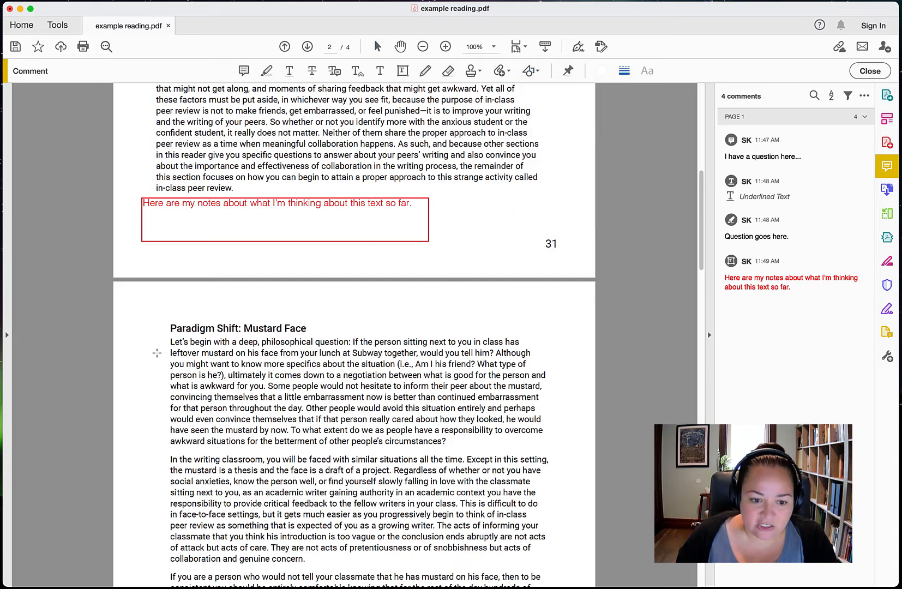
left_click_drag(157, 353, 235, 431)
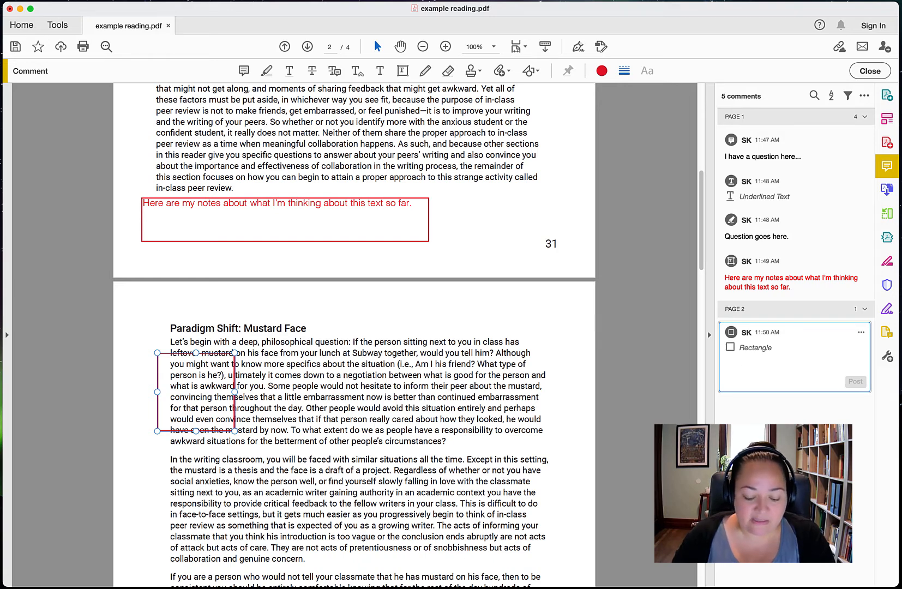
type("Add in additional notes")
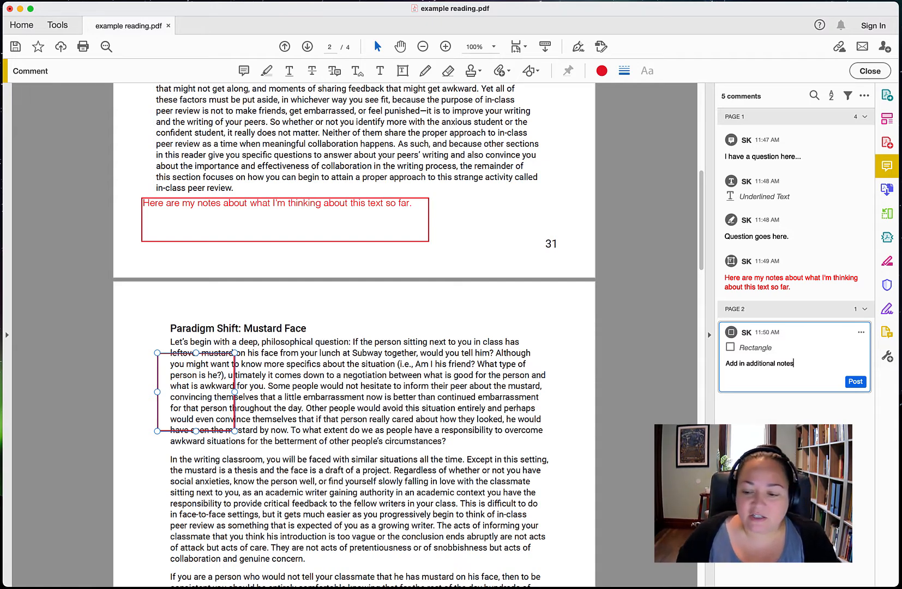
left_click(855, 381)
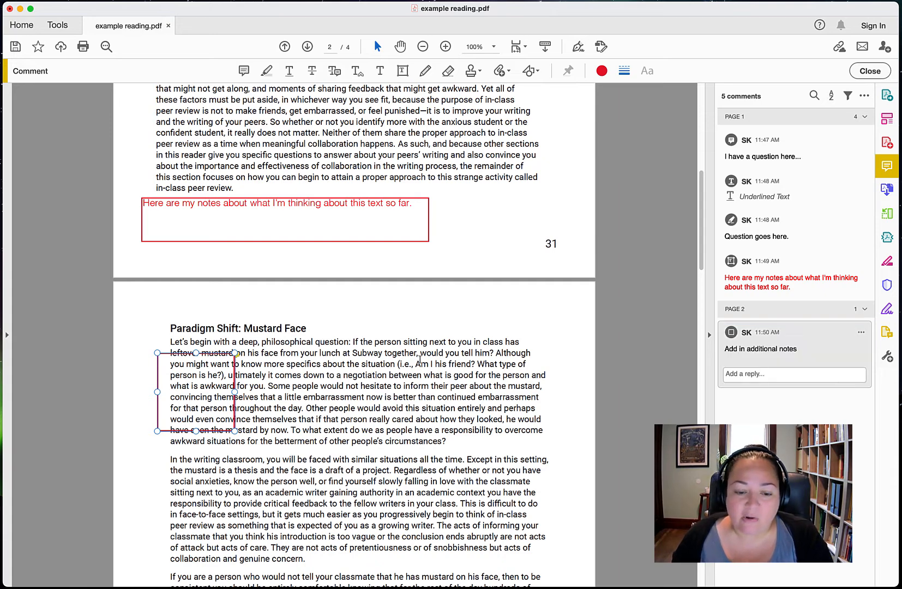
- Review the first page's annotations, including the pop-up comment on the green highlight
scroll(306, 377, "up", 5)
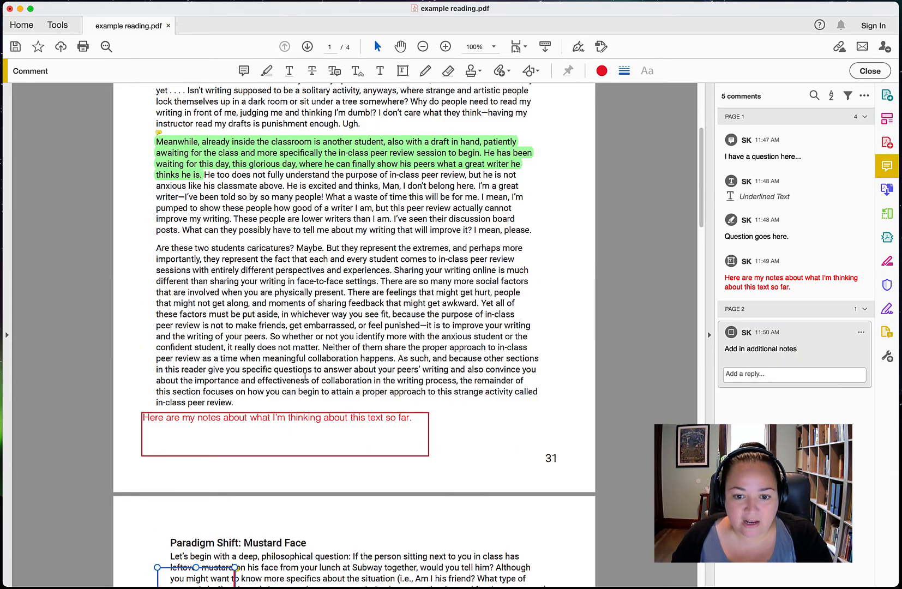
scroll(306, 376, "up", 5)
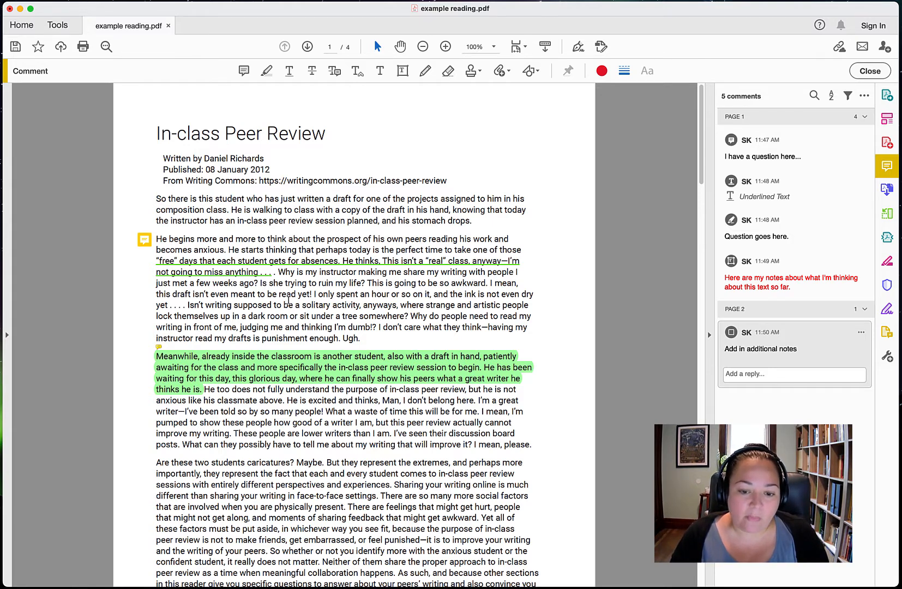
mouse_move(258, 368)
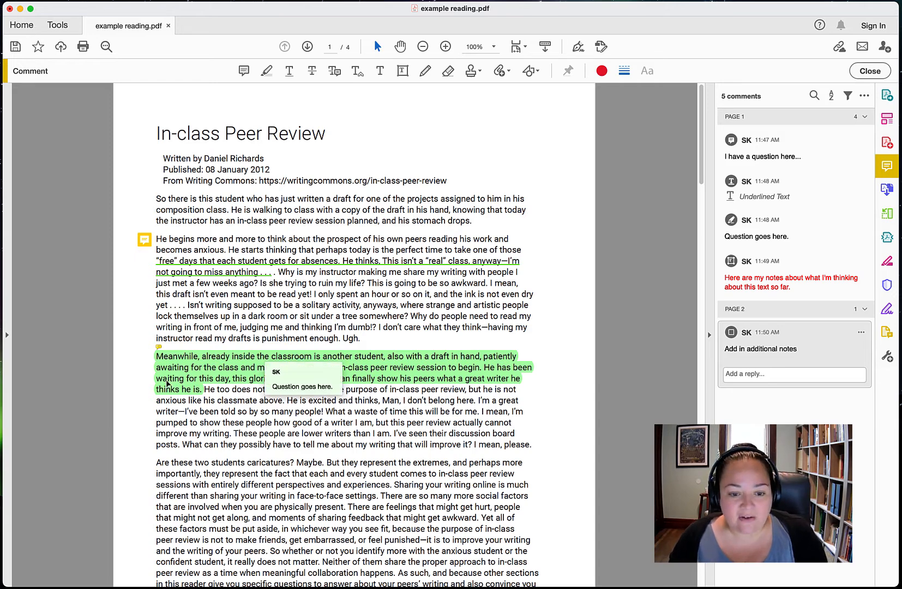
scroll(178, 407, "down", 4)
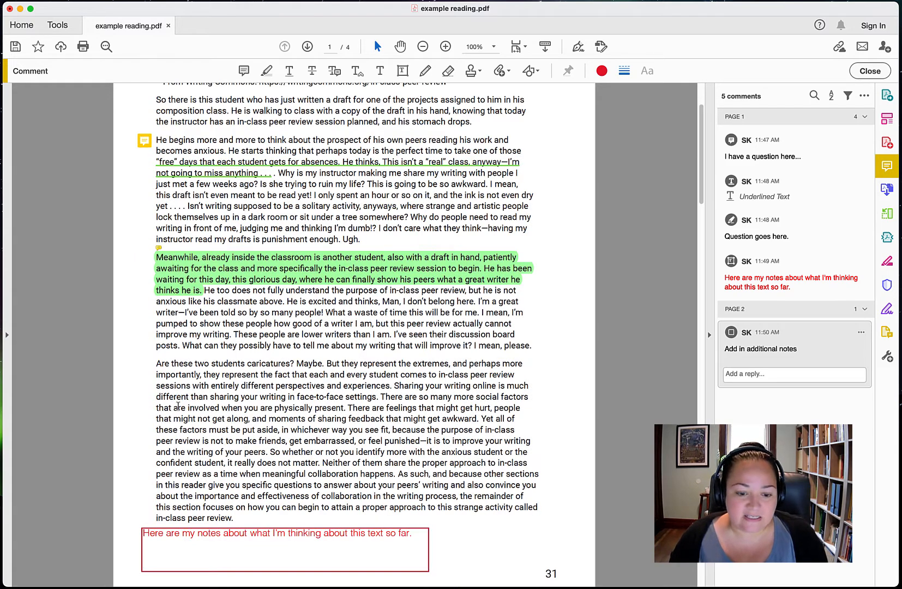